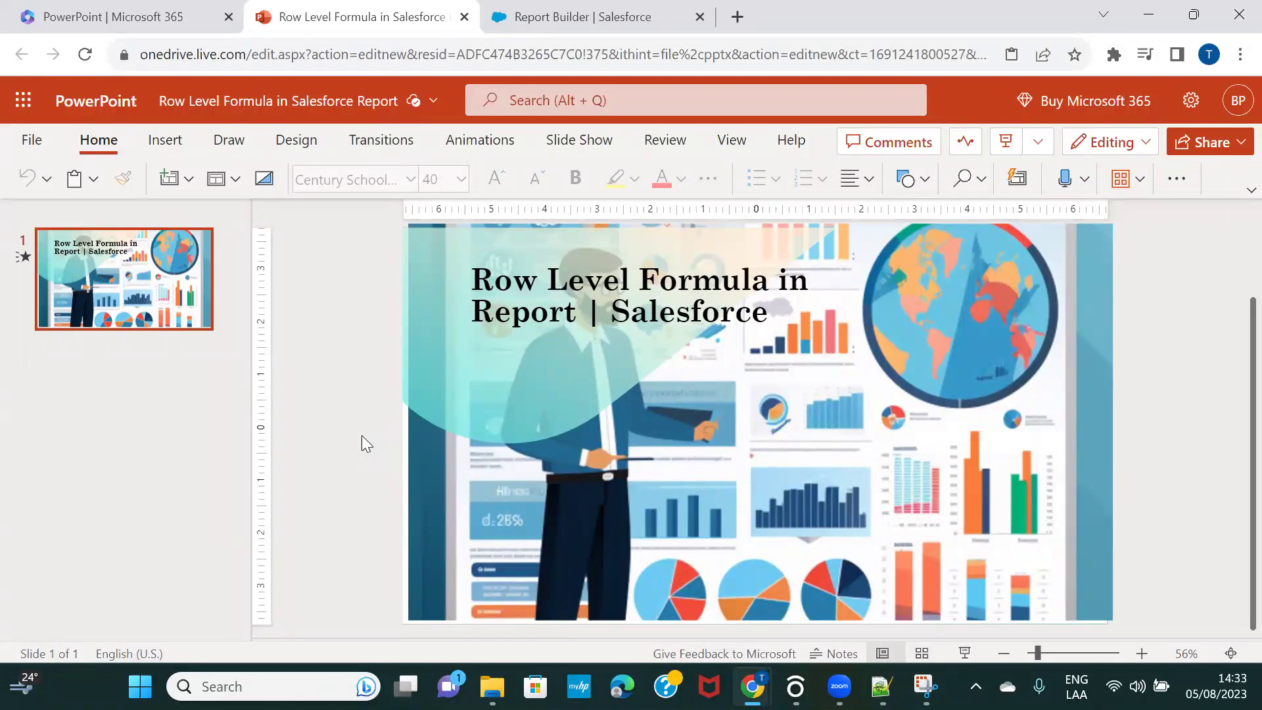
Switch to the Report Builder showing the Opportunities report grouped by Account Name.
{"action": "left_click", "coordinate": [562, 17]}
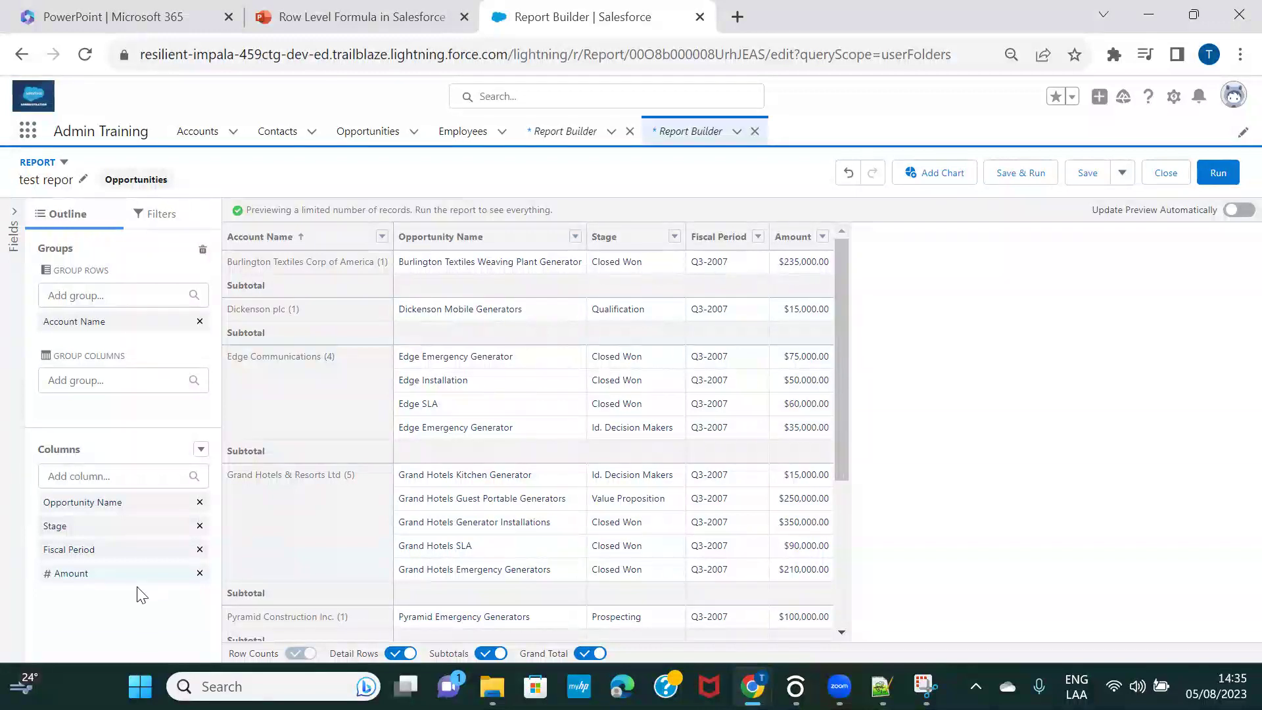
Add the Created Date column to the report and refresh the preview.
{"action": "left_click", "coordinate": [105, 476]}
{"action": "type", "text": "crea"}
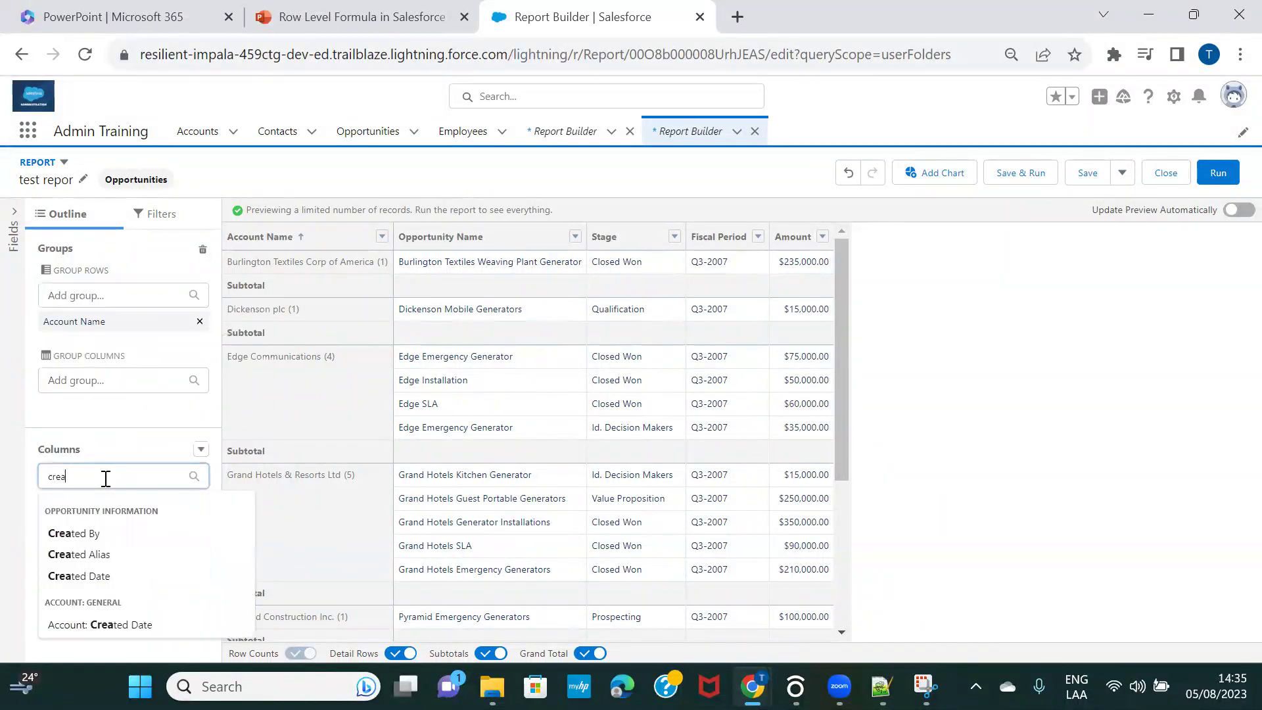
{"action": "left_click", "coordinate": [95, 575]}
{"action": "left_click", "coordinate": [439, 211]}
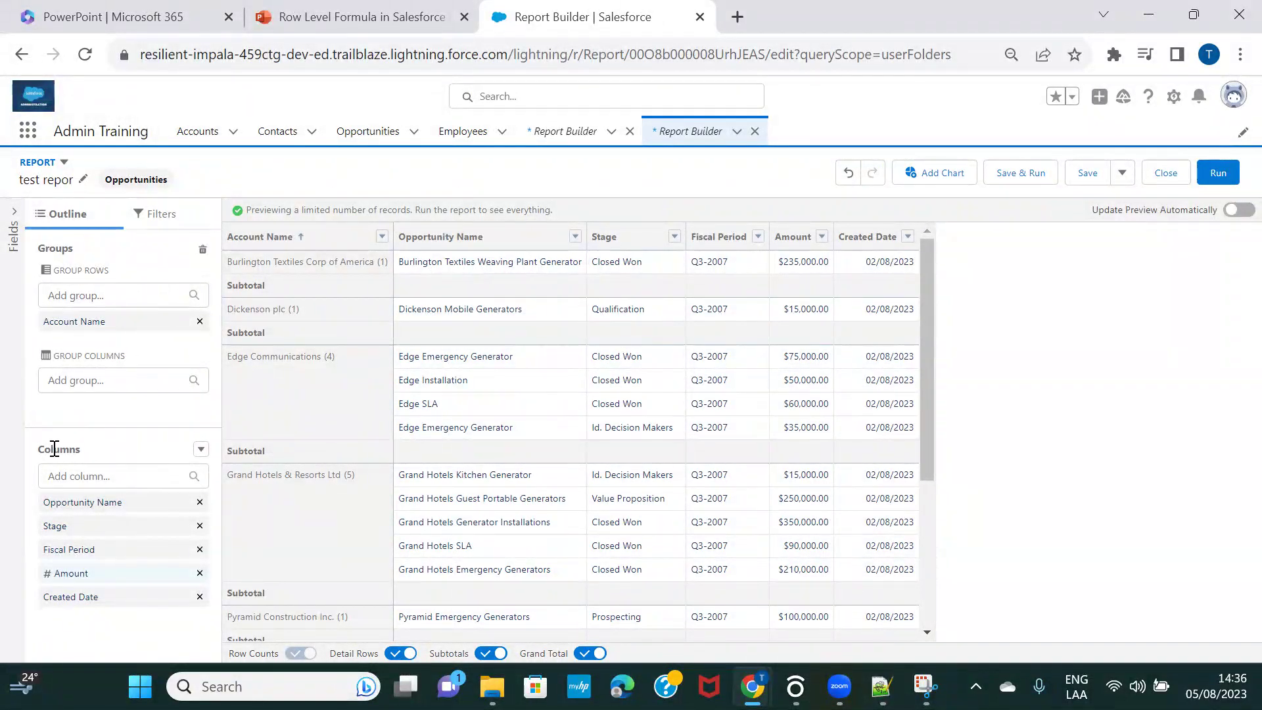
Create a row-level formula column named 'Opportunity Age' with 0 decimal places.
{"action": "left_click", "coordinate": [200, 450]}
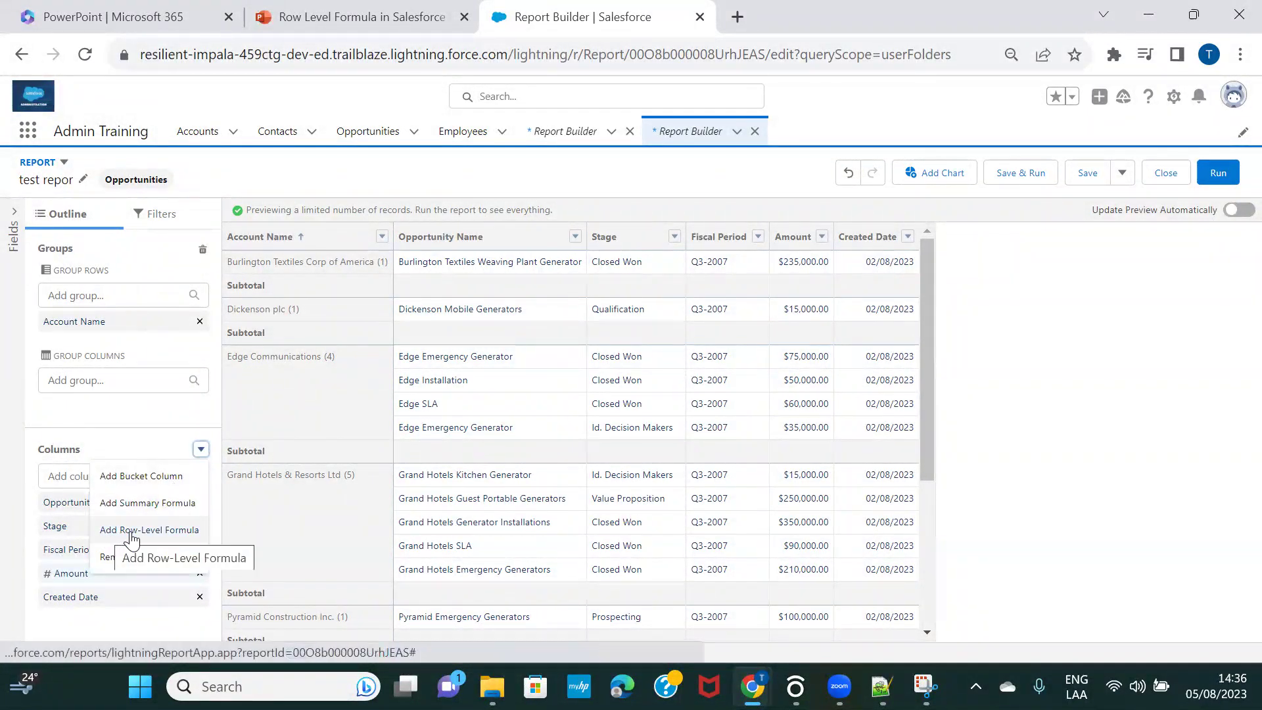
{"action": "left_click", "coordinate": [164, 530]}
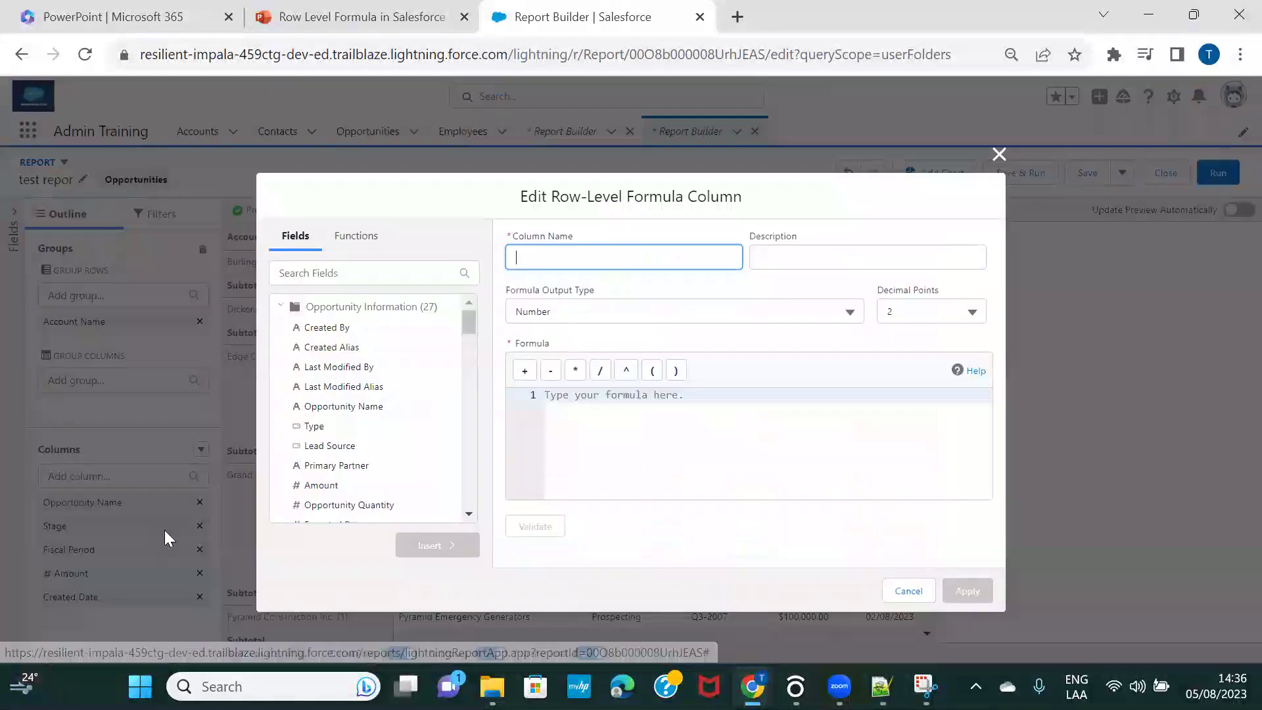
{"action": "type", "text": "Oppor"}
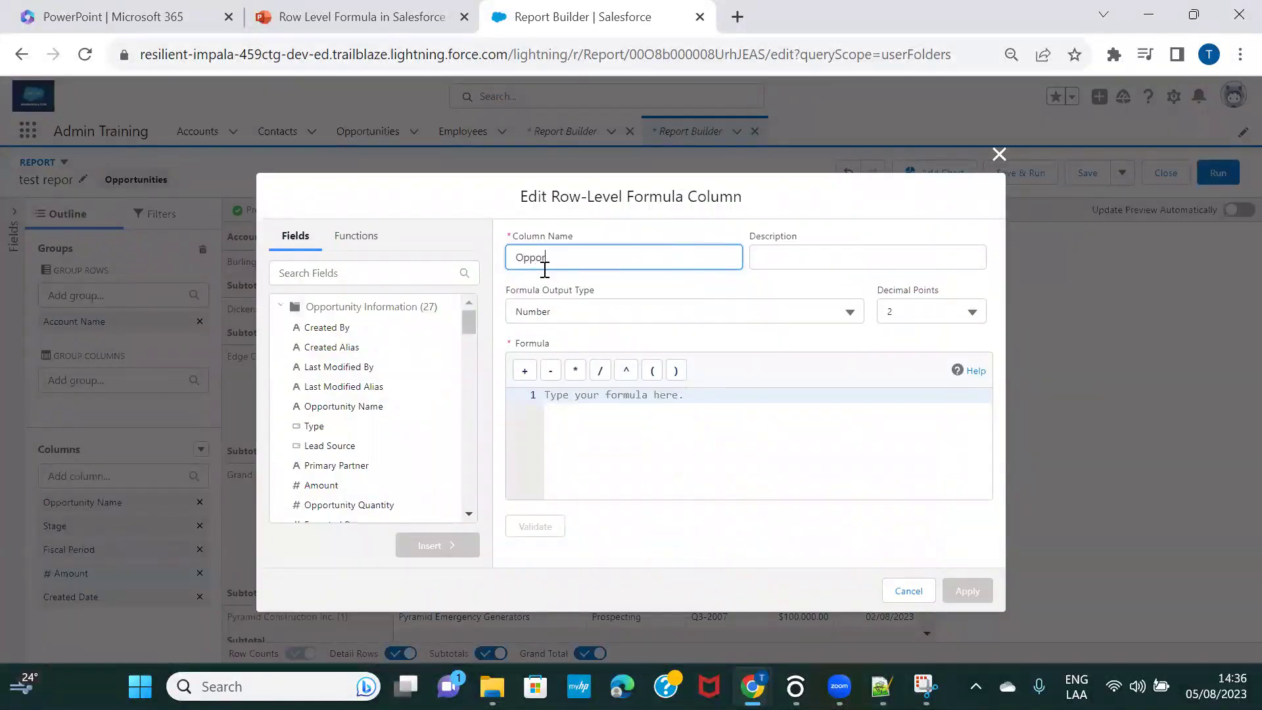
{"action": "type", "text": "tunity Age"}
{"action": "left_click", "coordinate": [734, 295]}
{"action": "left_click", "coordinate": [918, 304]}
{"action": "left_click", "coordinate": [891, 352]}
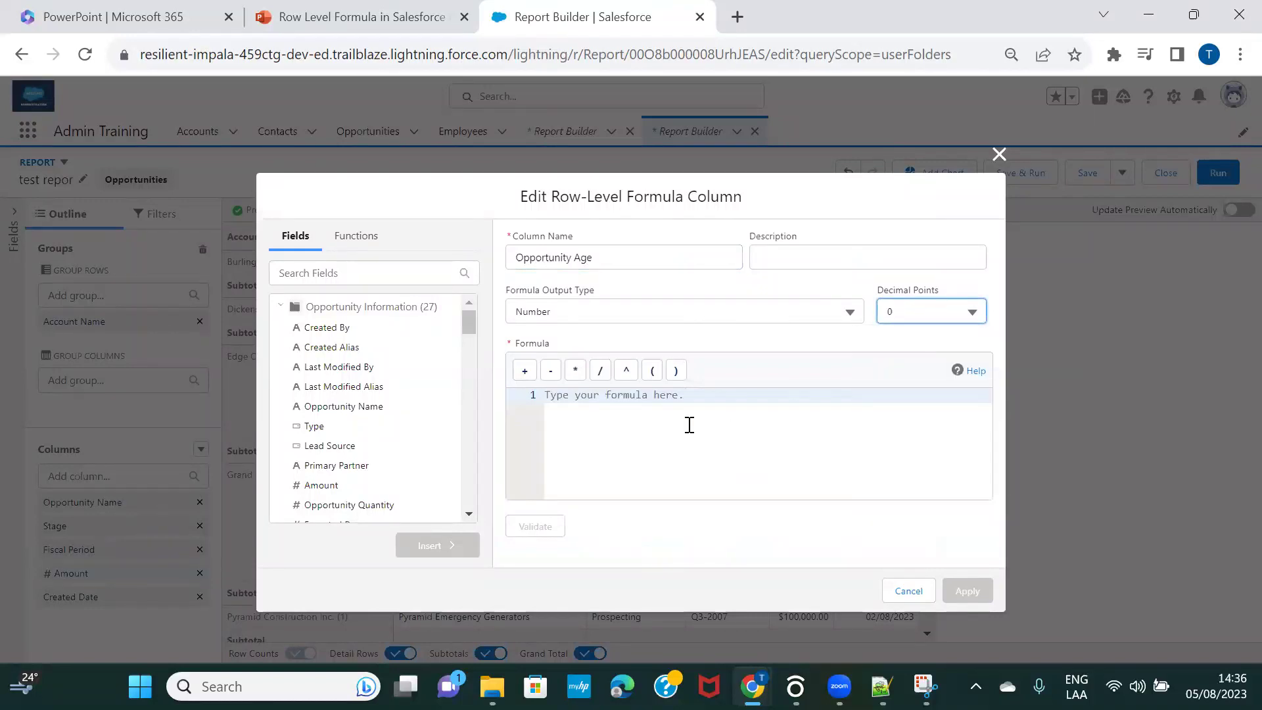
Start the formula by inserting the TODAY() function.
{"action": "left_click", "coordinate": [647, 413]}
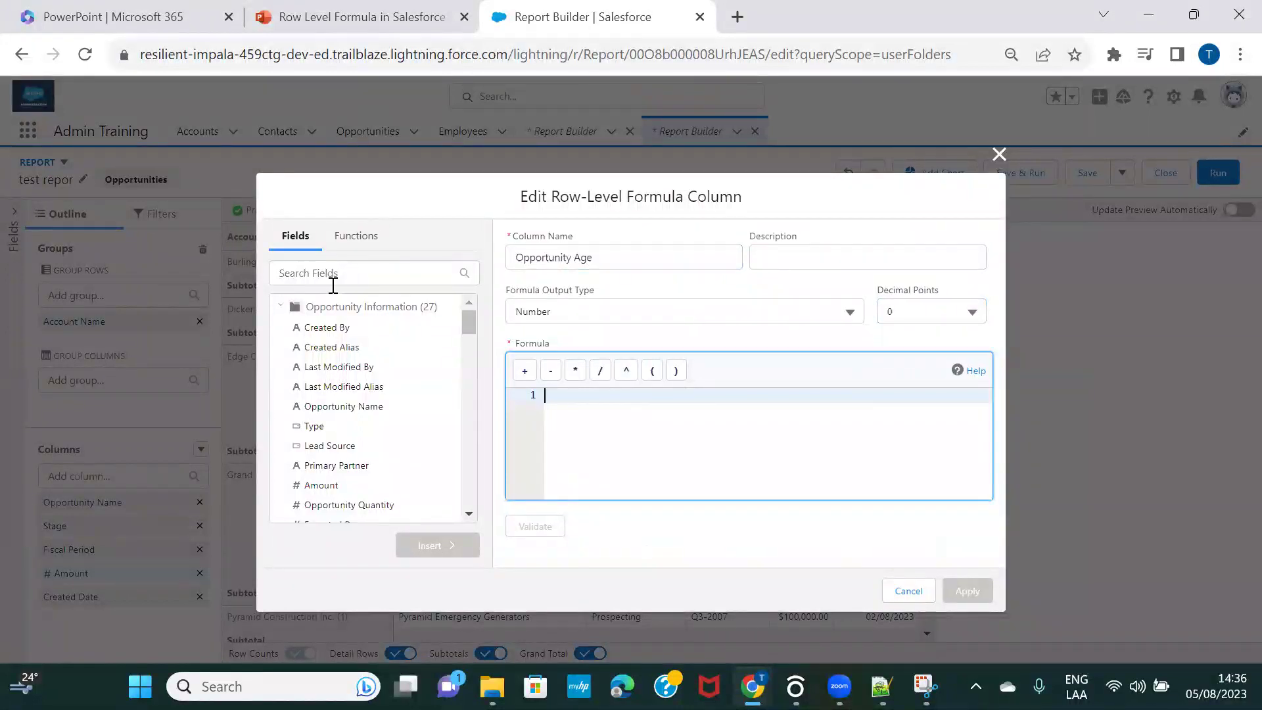
{"action": "left_click", "coordinate": [354, 238]}
{"action": "left_click", "coordinate": [351, 271]}
{"action": "type", "text": "to"}
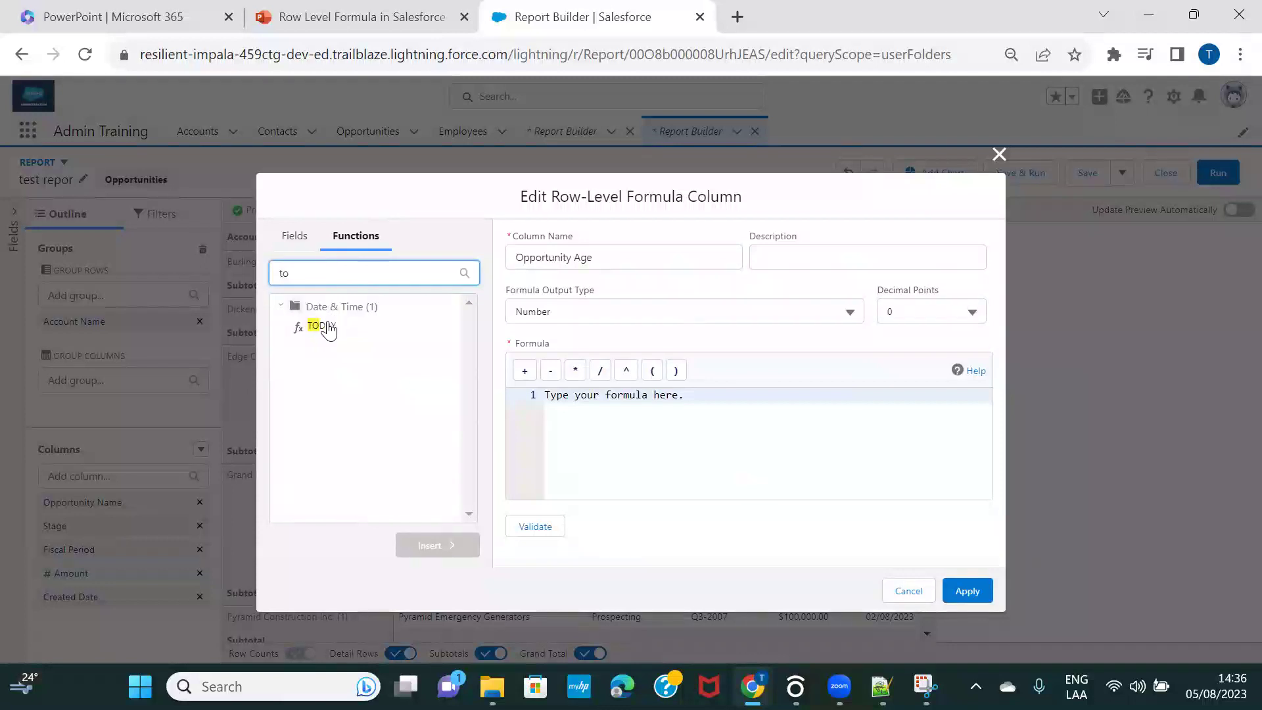
{"action": "left_click", "coordinate": [324, 326]}
{"action": "left_click", "coordinate": [536, 526]}
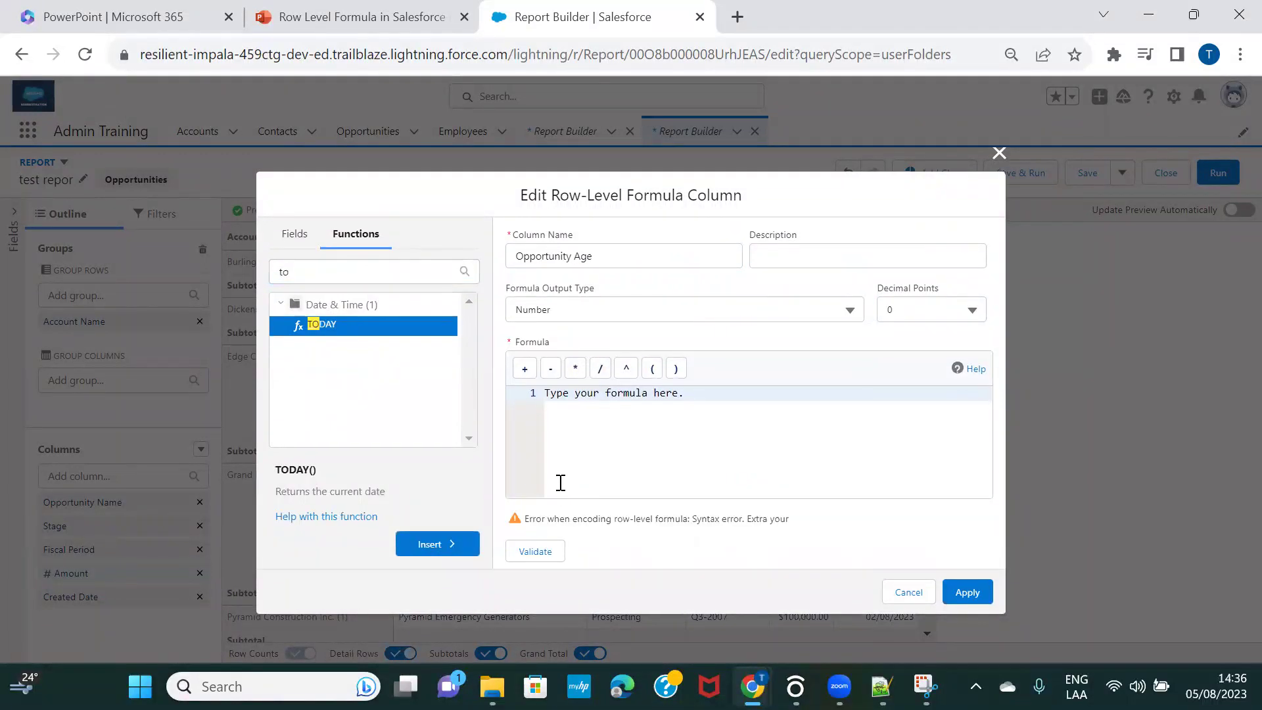
{"action": "left_click", "coordinate": [449, 536]}
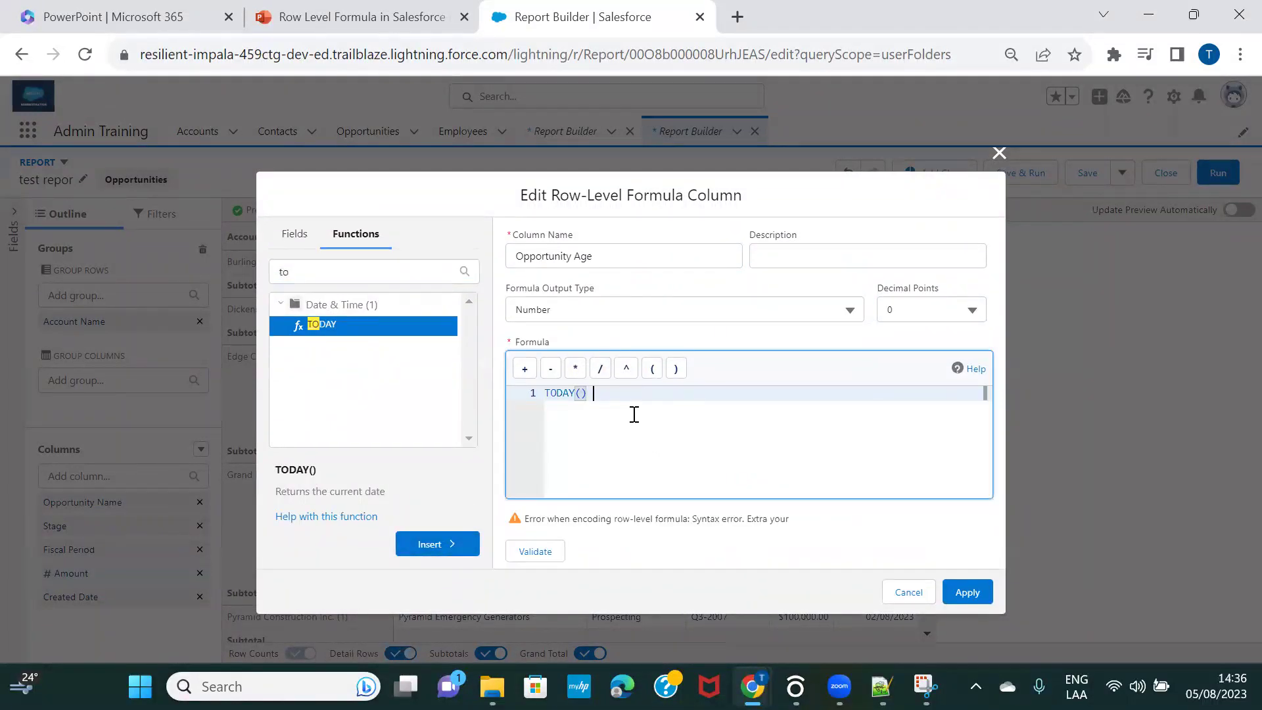
Complete the formula as TODAY() - CREATED_DATE and validate it.
{"action": "type", "text": "-"}
{"action": "left_click", "coordinate": [298, 241]}
{"action": "left_click", "coordinate": [328, 271]}
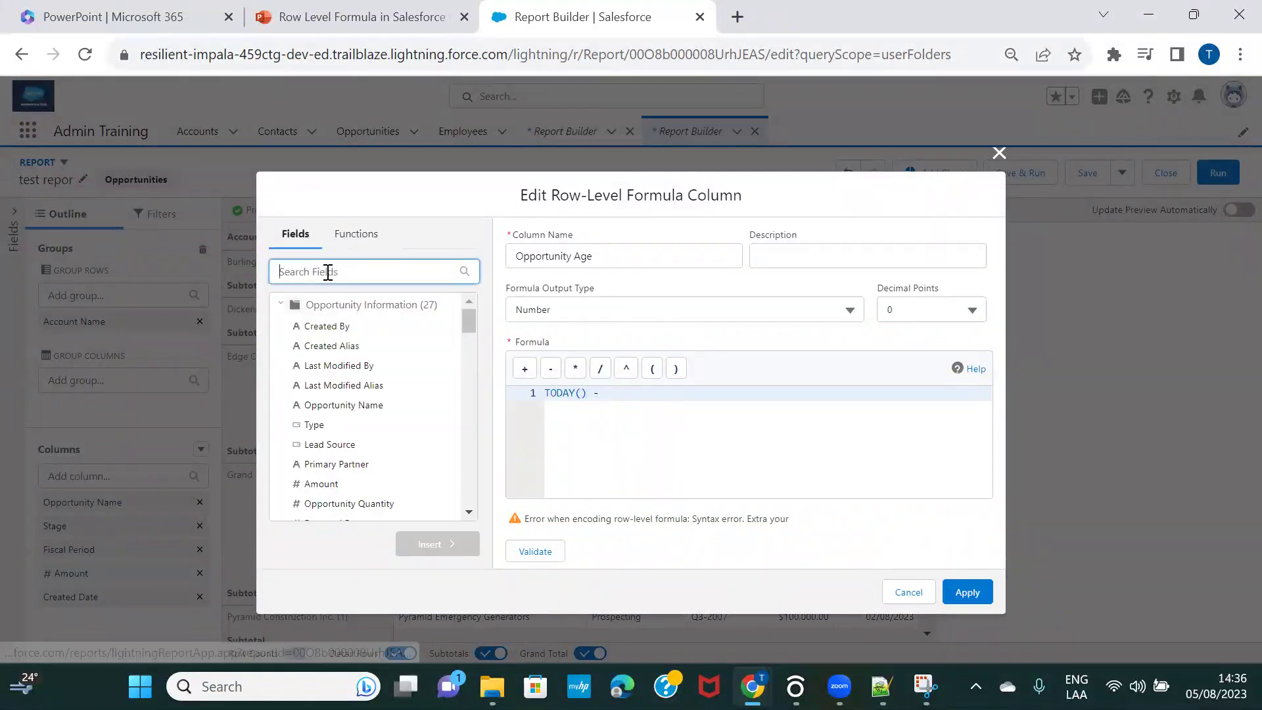
{"action": "type", "text": "cre"}
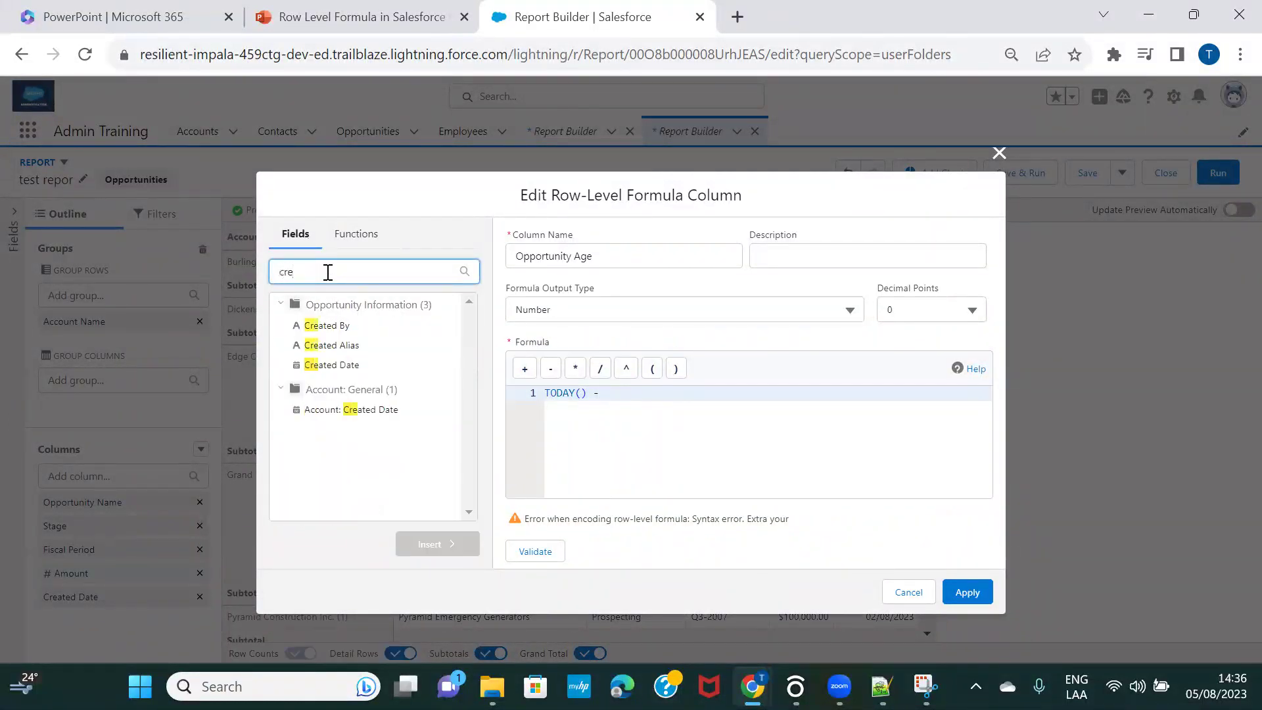
{"action": "left_click", "coordinate": [337, 365]}
{"action": "left_click", "coordinate": [416, 546]}
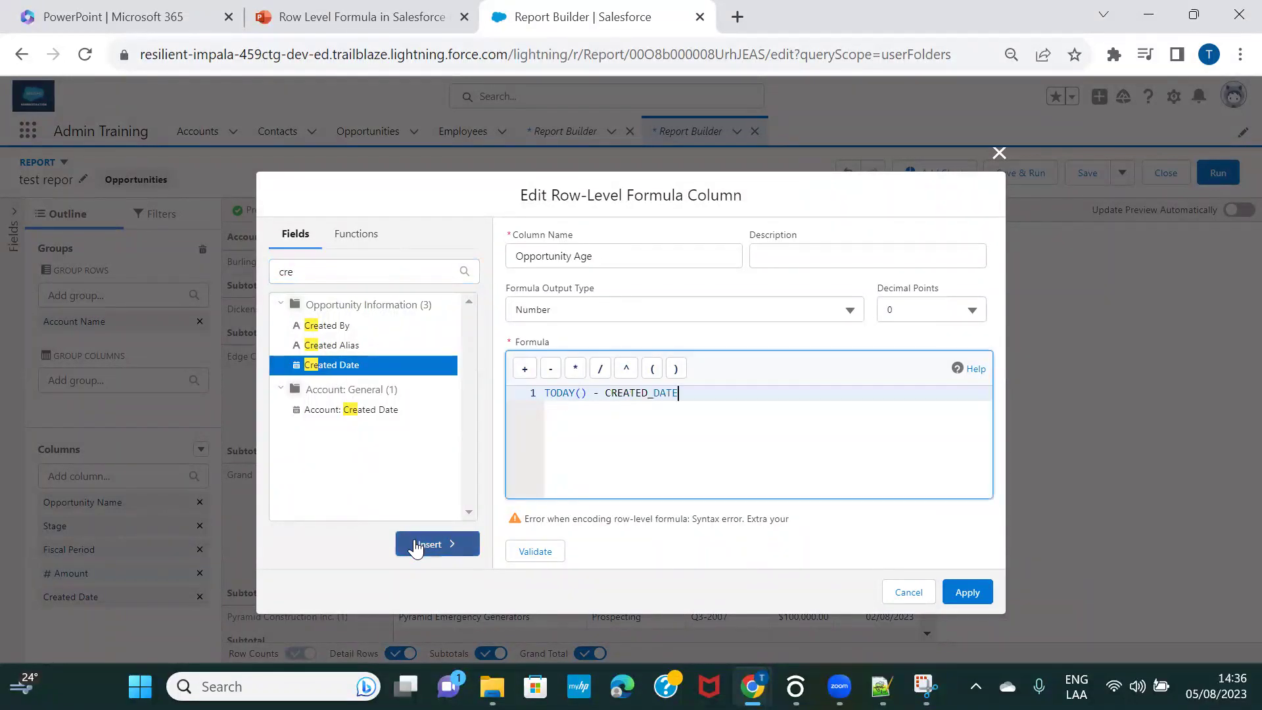
{"action": "left_click", "coordinate": [536, 553]}
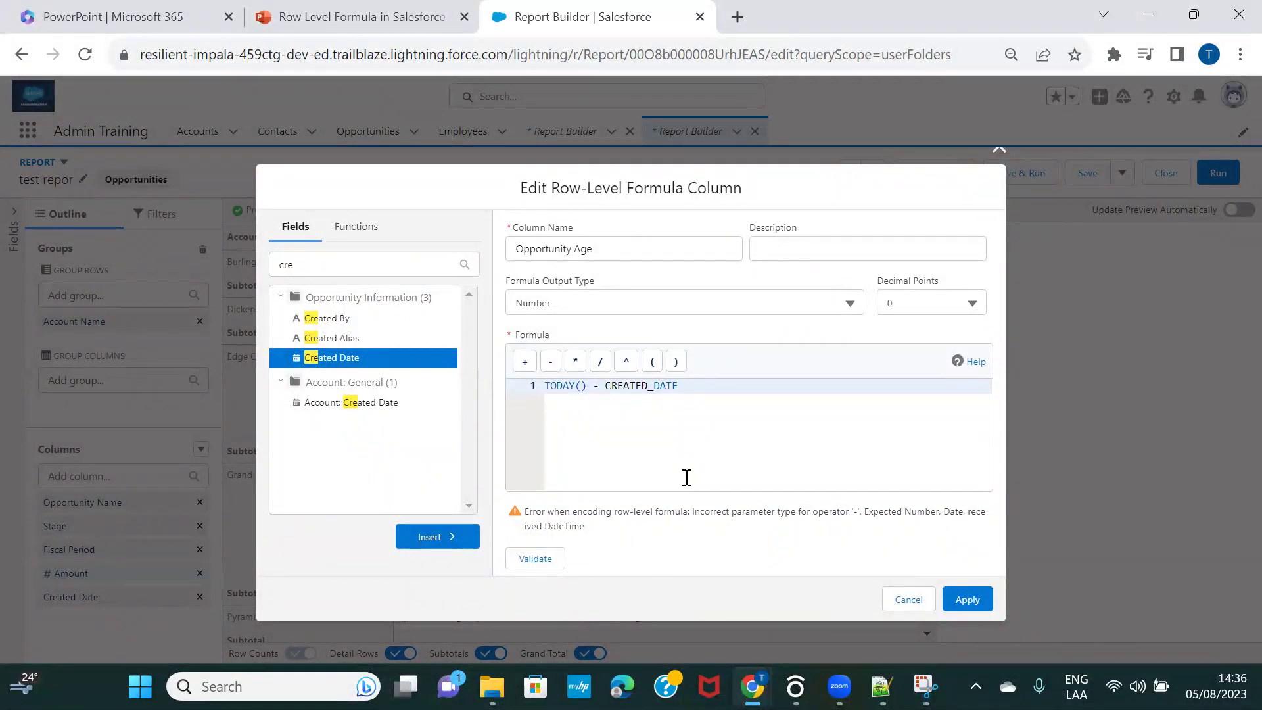
Replace CREATED_DATE in the formula with the DATEVALUE function.
{"action": "double_click", "coordinate": [639, 387]}
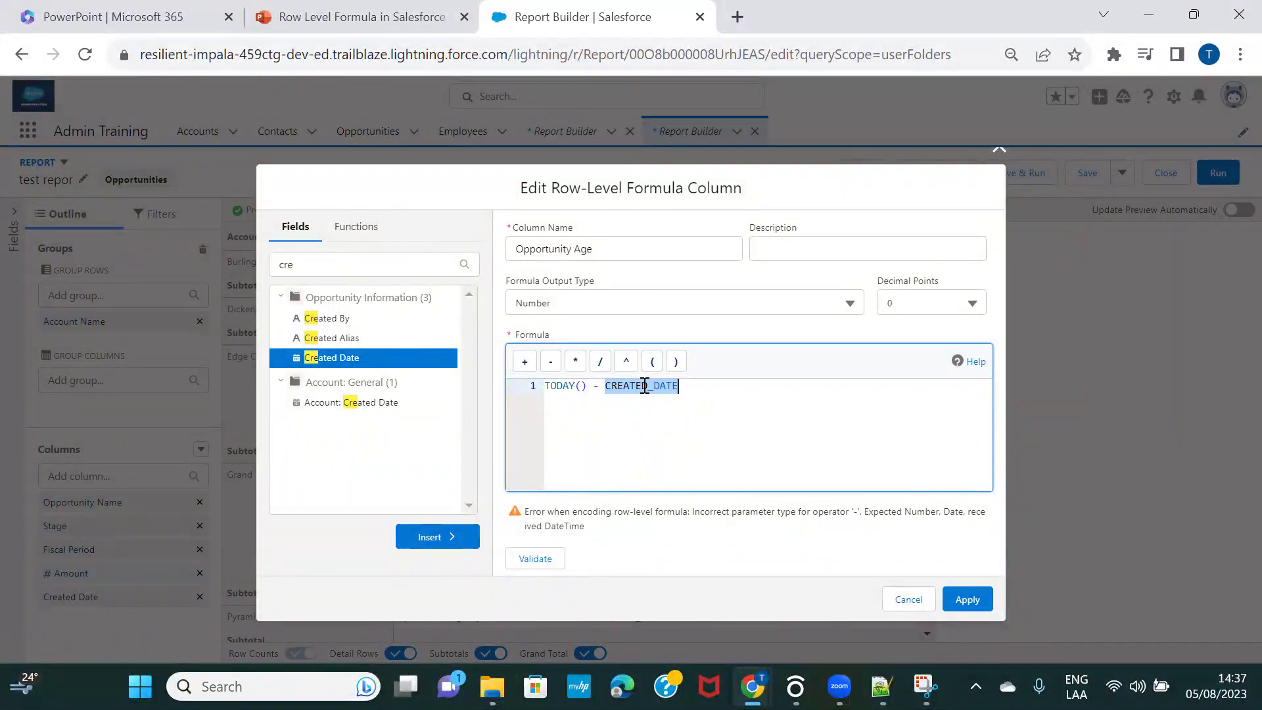
{"action": "left_click", "coordinate": [374, 230]}
{"action": "double_click", "coordinate": [341, 243]}
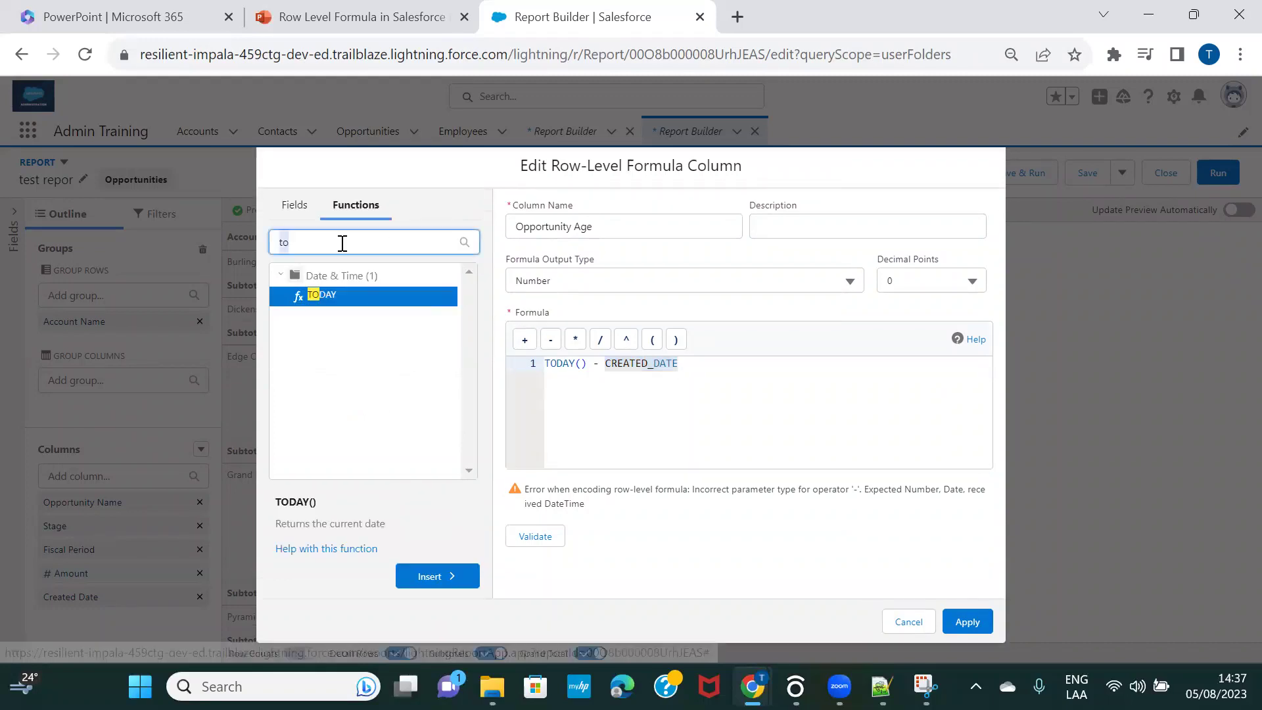
{"action": "type", "text": "dat"}
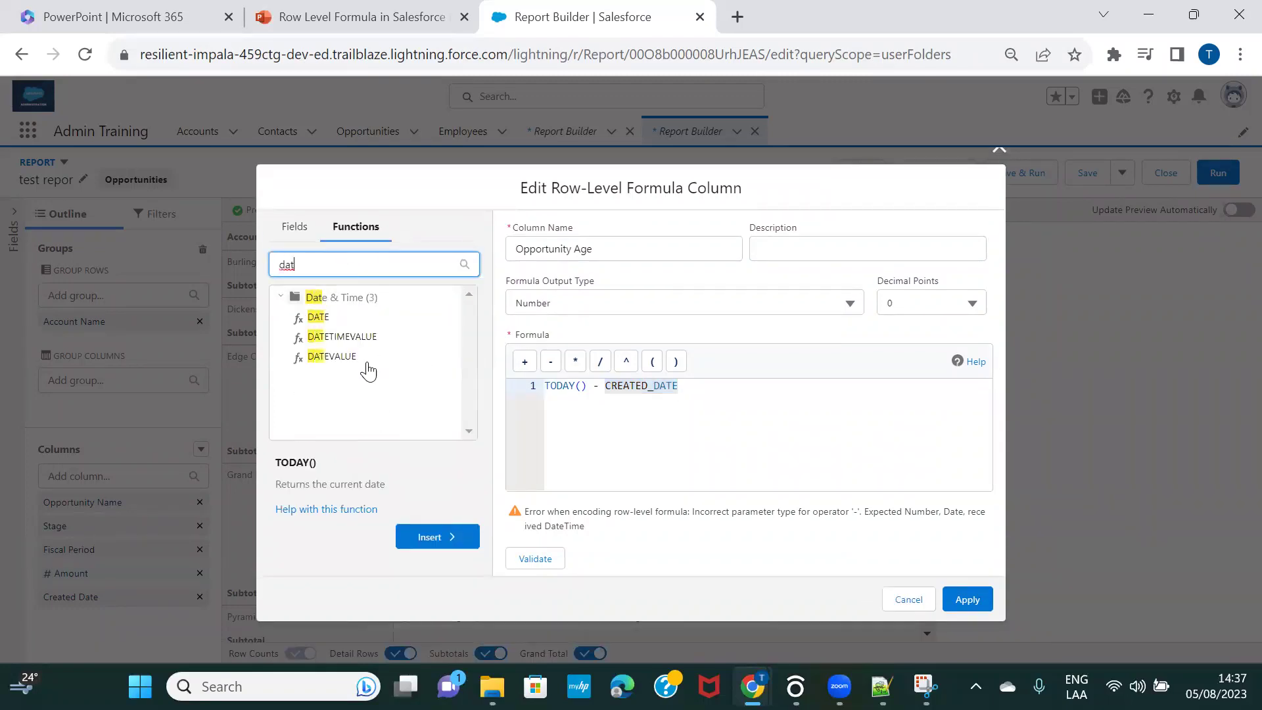
{"action": "left_click", "coordinate": [334, 362]}
{"action": "left_click", "coordinate": [439, 537]}
Put CREATED_DATE inside DATEVALUE(), validate, and apply the Opportunity Age column.
{"action": "double_click", "coordinate": [703, 389]}
{"action": "key", "text": "BackSpace"}
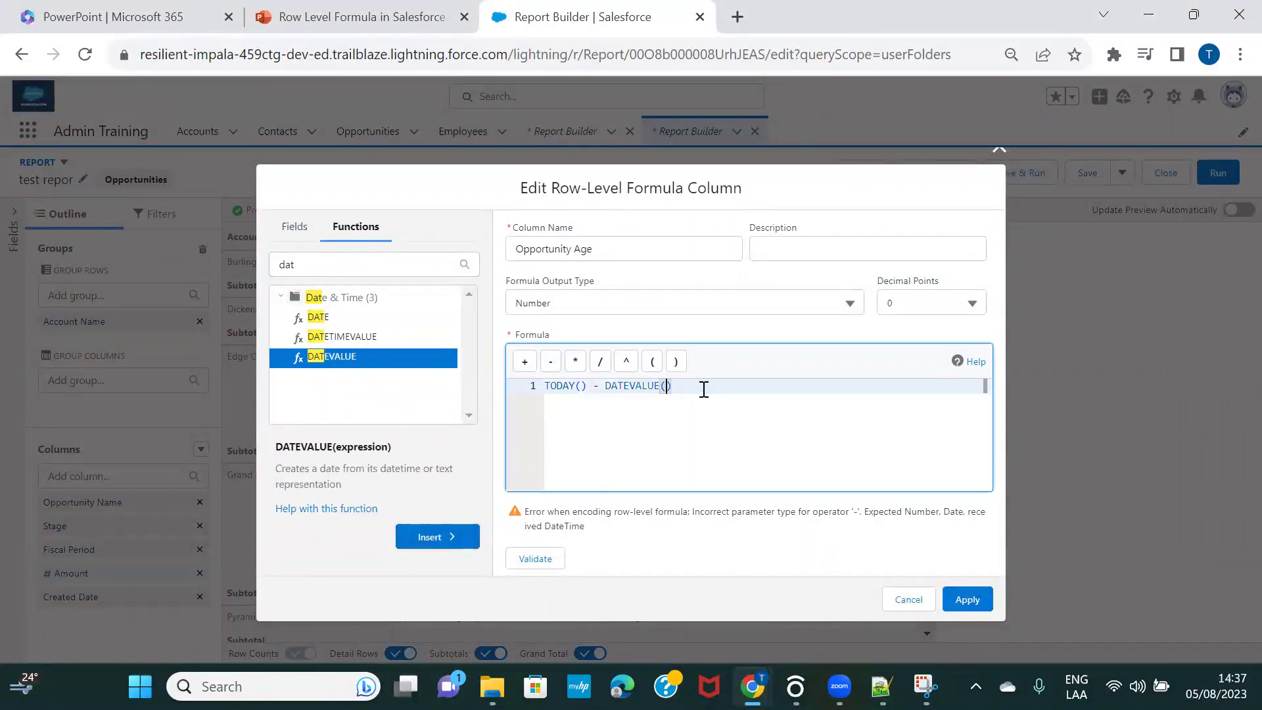
{"action": "left_click", "coordinate": [304, 231]}
{"action": "left_click", "coordinate": [437, 537]}
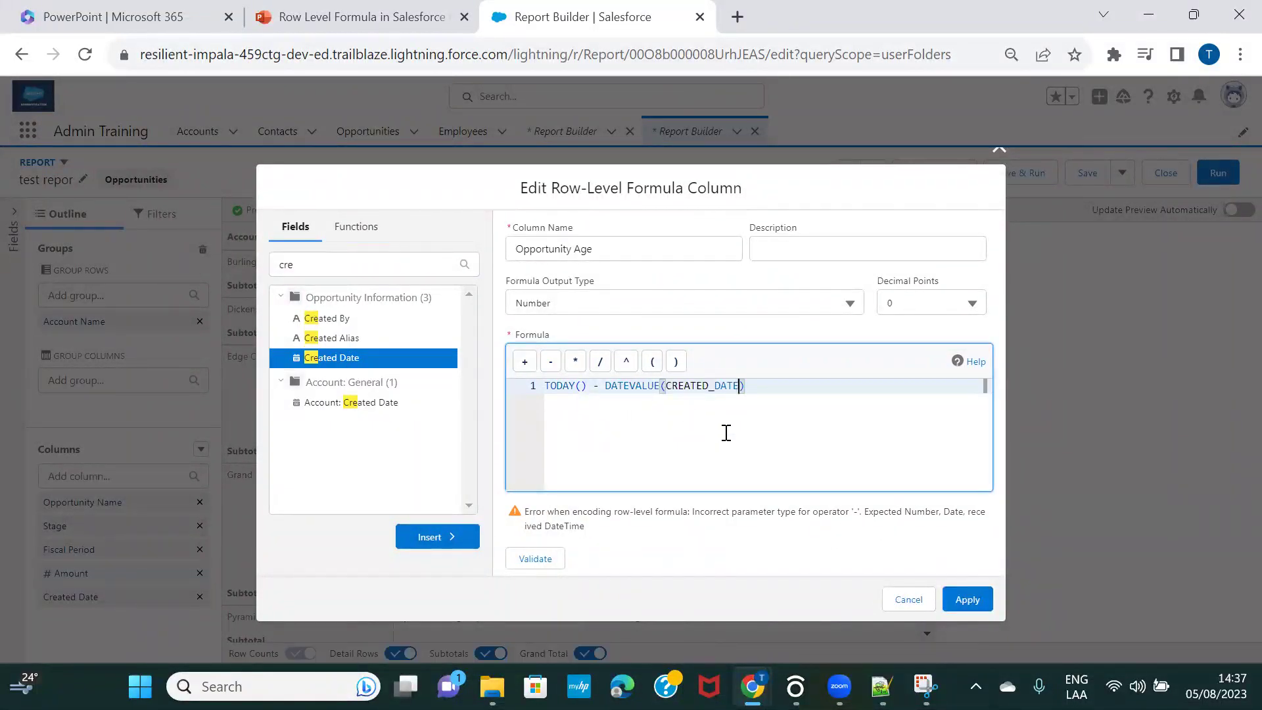
{"action": "left_click", "coordinate": [531, 559]}
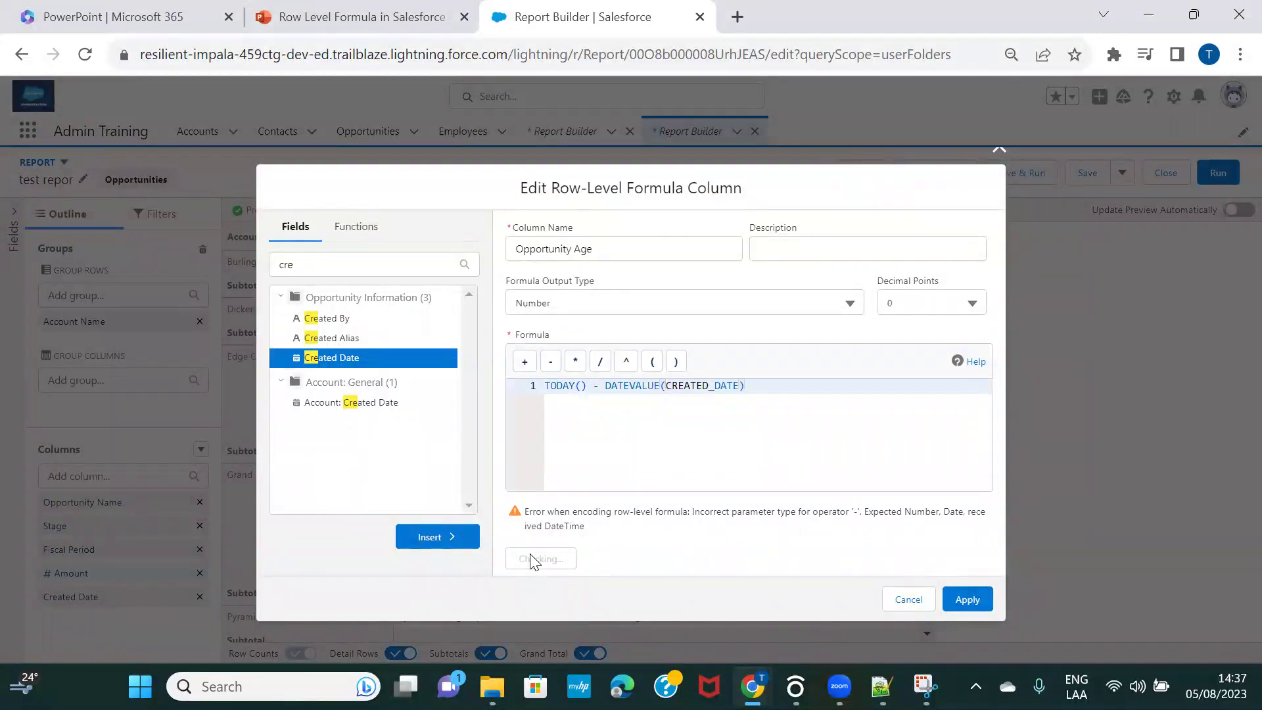
{"action": "left_click", "coordinate": [965, 591]}
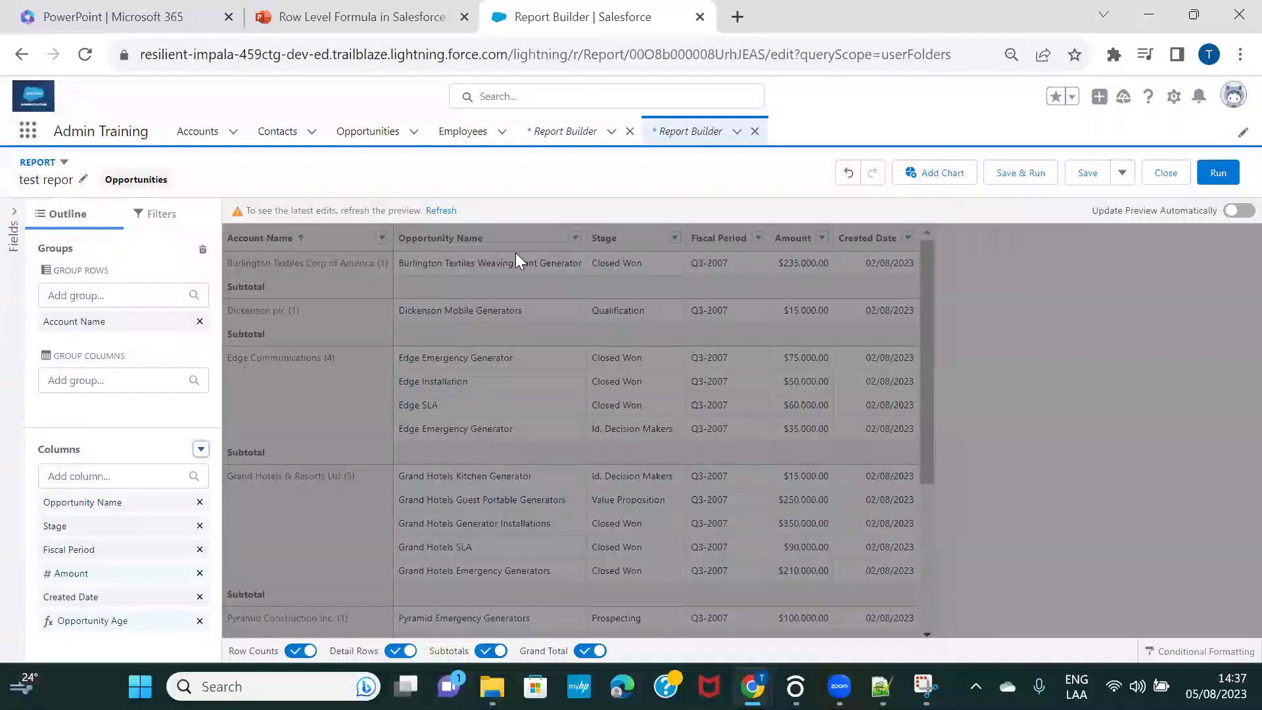
Refresh the preview and review Opportunity Age values of 3 with their subtotals.
{"action": "left_click", "coordinate": [441, 211]}
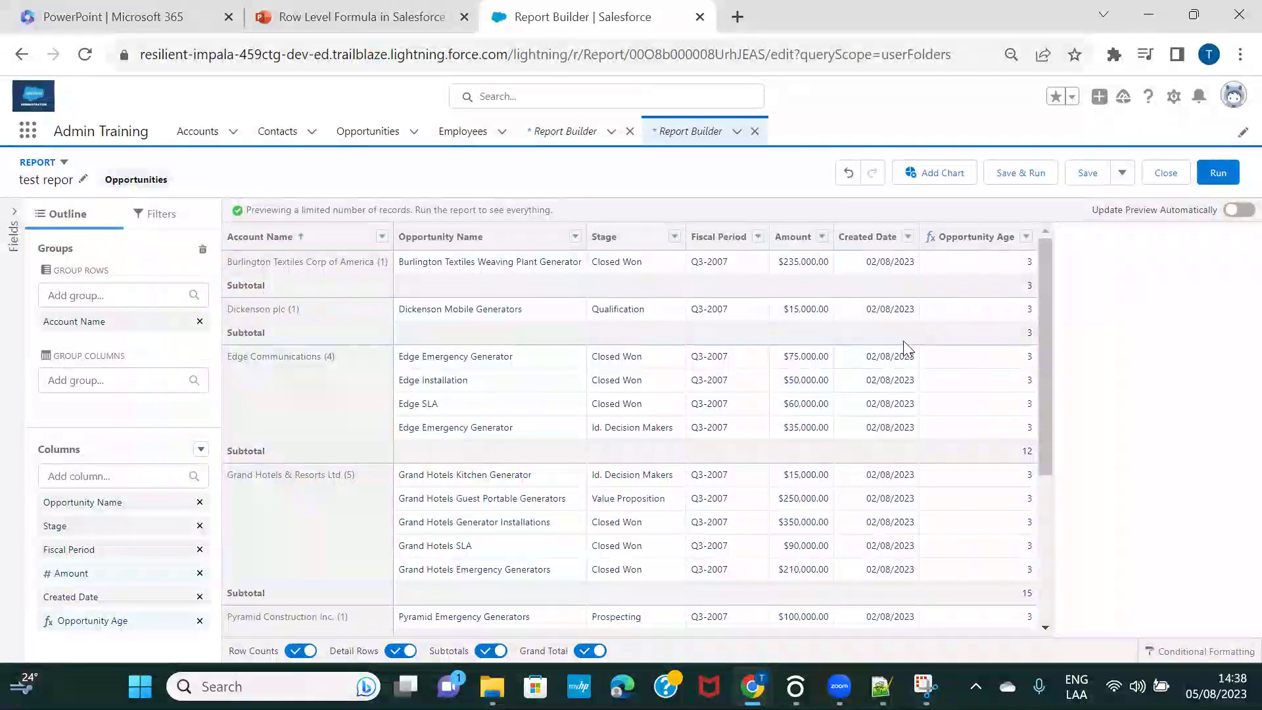
{"action": "scroll", "coordinate": [906, 506], "scroll_direction": "down", "scroll_amount": 1}
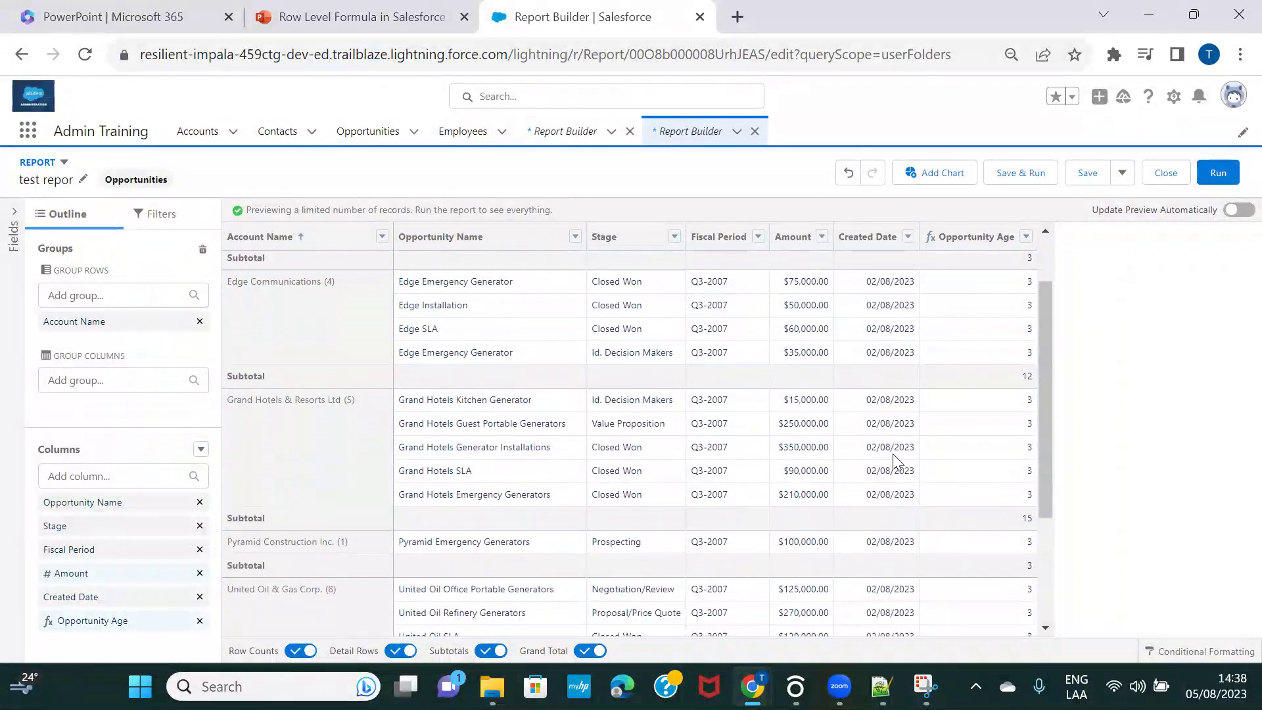
{"action": "scroll", "coordinate": [902, 471], "scroll_direction": "down", "scroll_amount": 3}
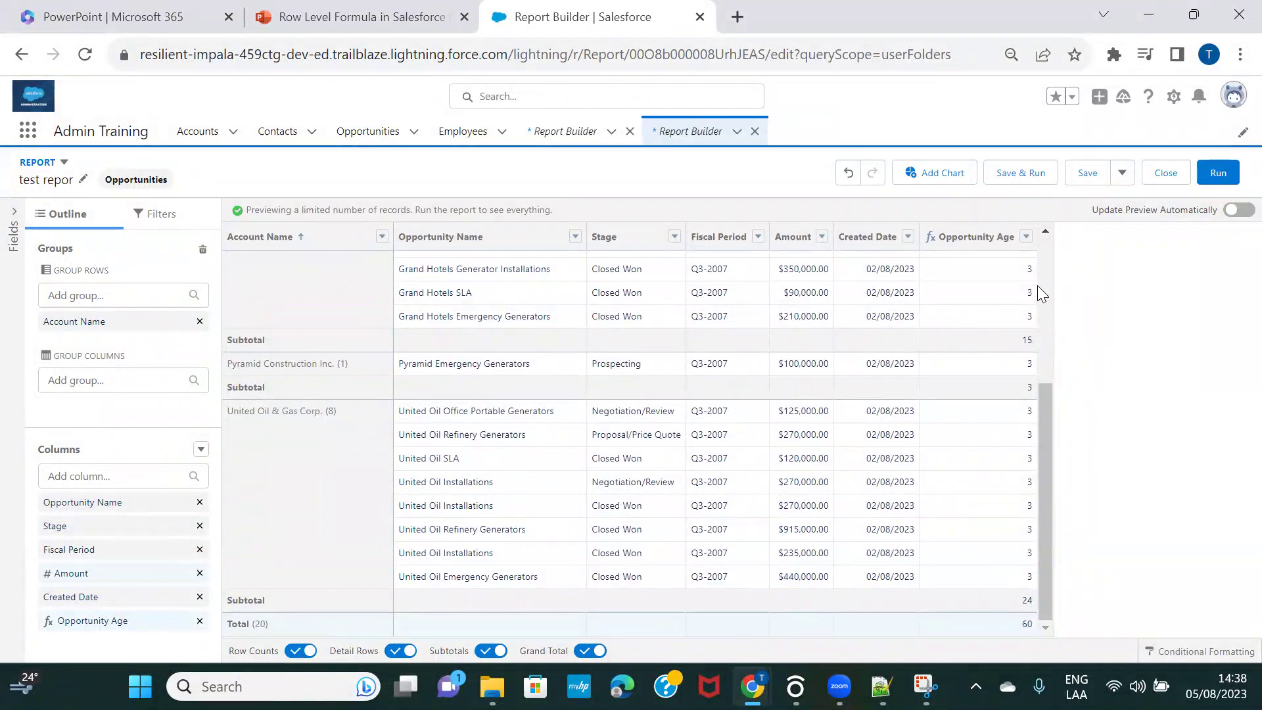
{"action": "scroll", "coordinate": [1010, 296], "scroll_direction": "up", "scroll_amount": 5}
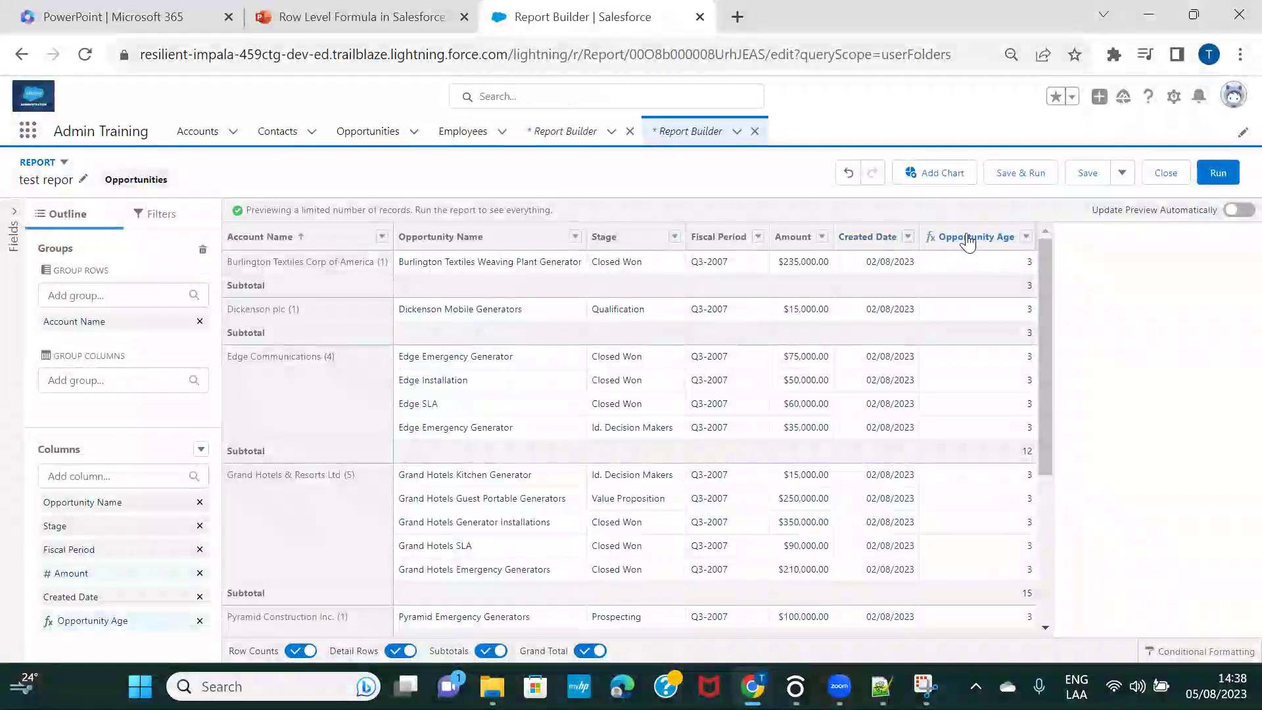
Delete the Opportunity Age column and refresh so Created Date is the last column.
{"action": "left_click", "coordinate": [202, 452]}
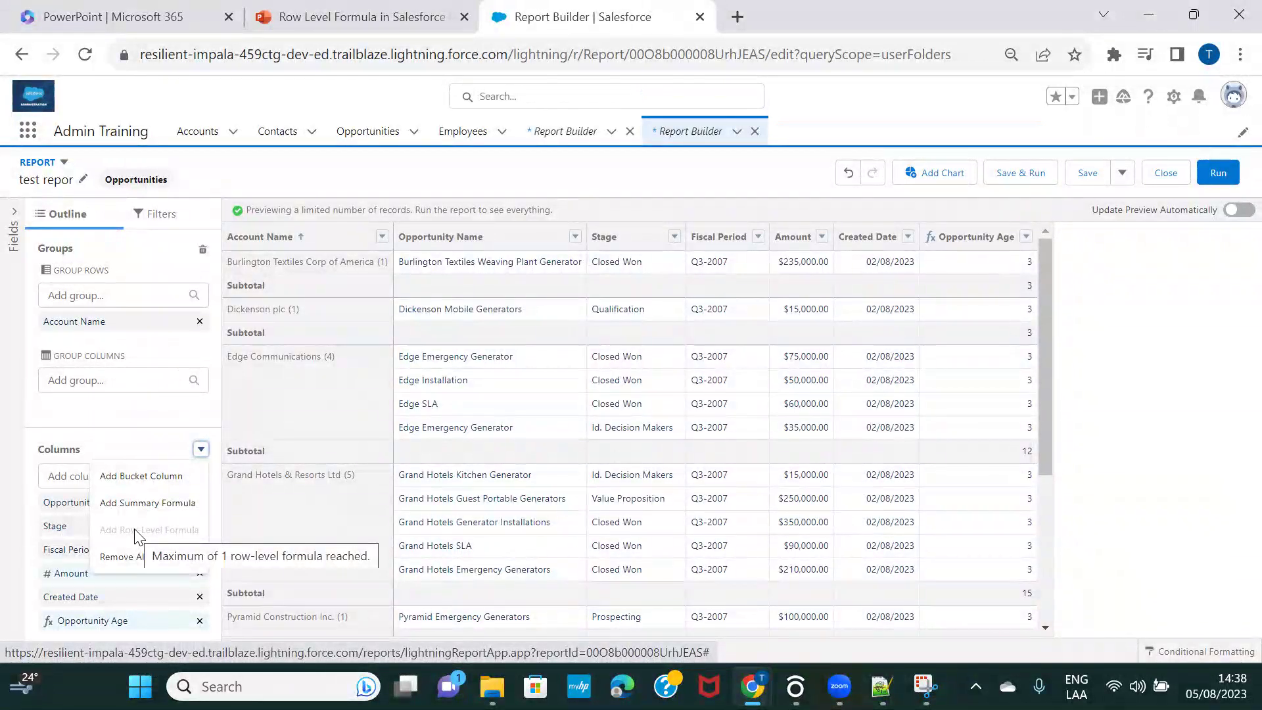
{"action": "left_click", "coordinate": [31, 536]}
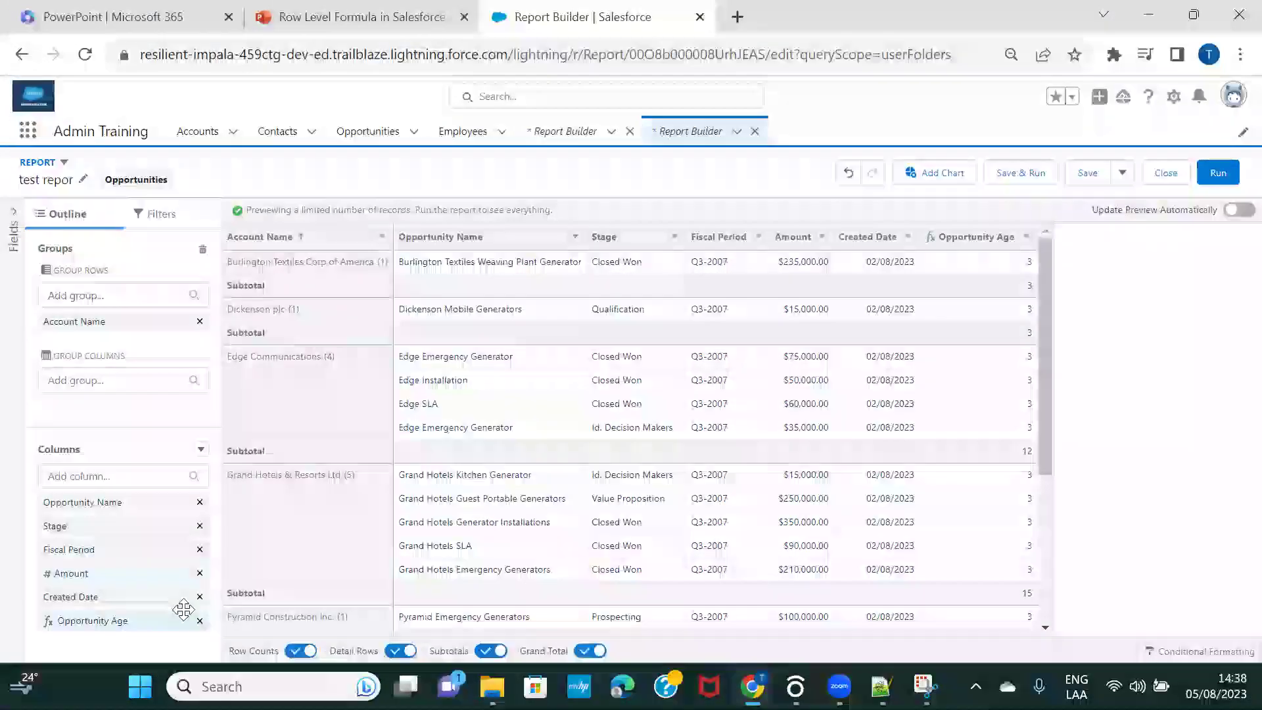
{"action": "left_click", "coordinate": [200, 620]}
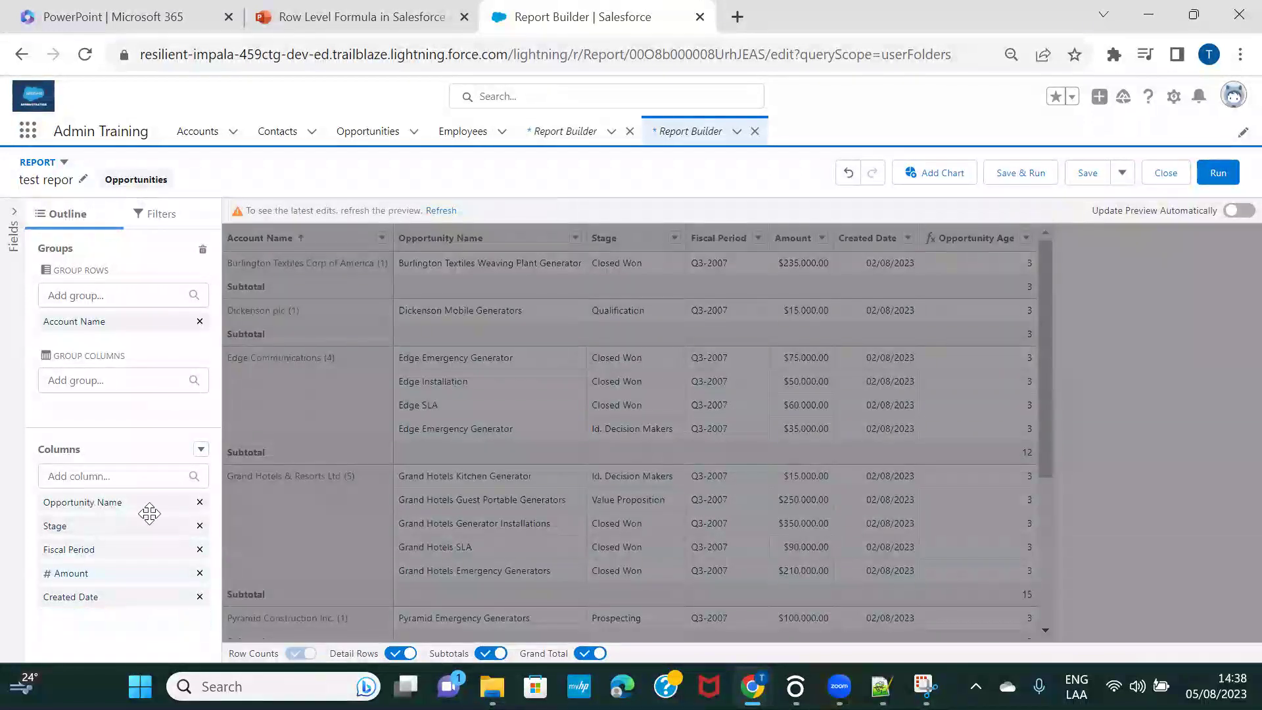
{"action": "left_click", "coordinate": [442, 212]}
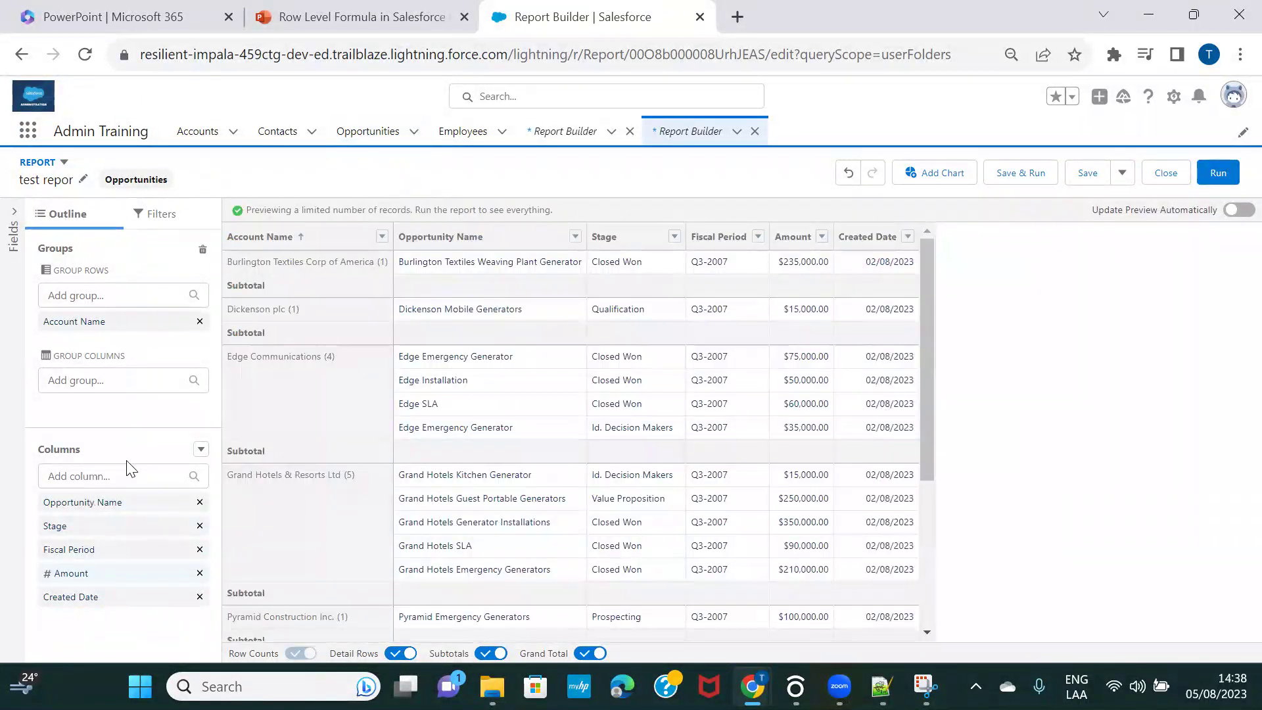
{"action": "left_click", "coordinate": [202, 450]}
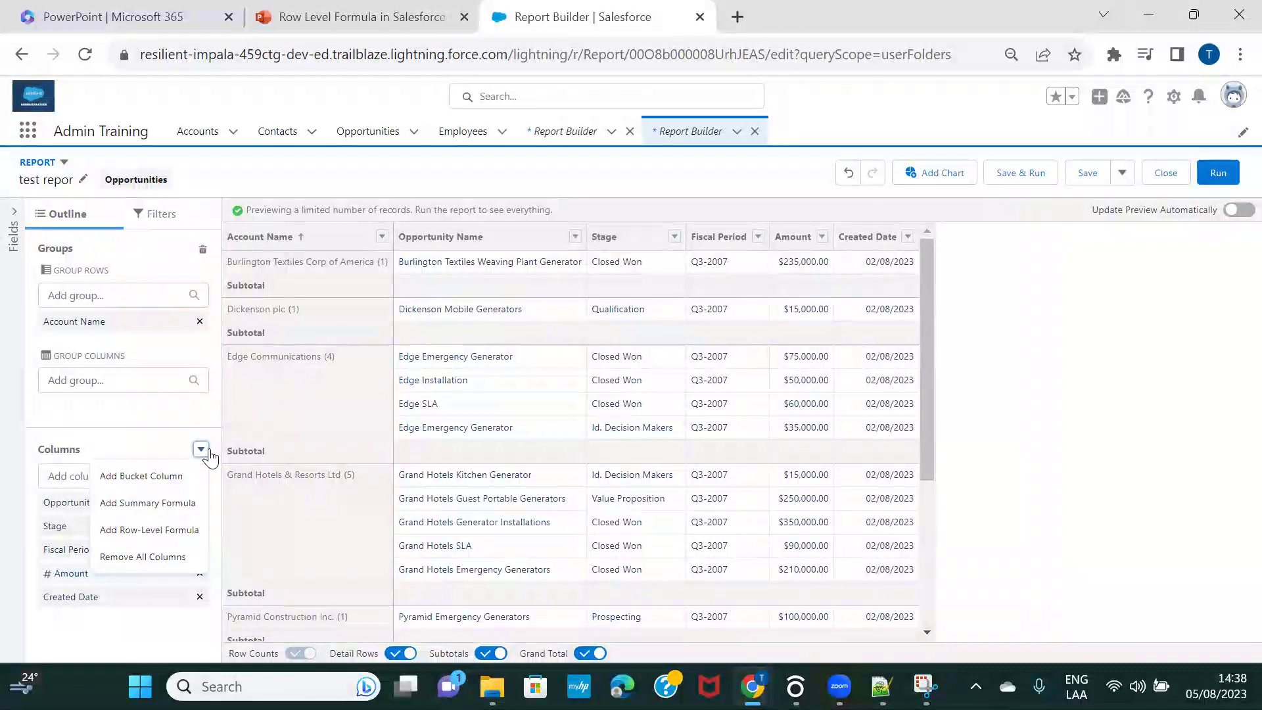
Create a row-level formula column named 'Weighted Opportunity Value' with 0 decimal places.
{"action": "left_click", "coordinate": [171, 532]}
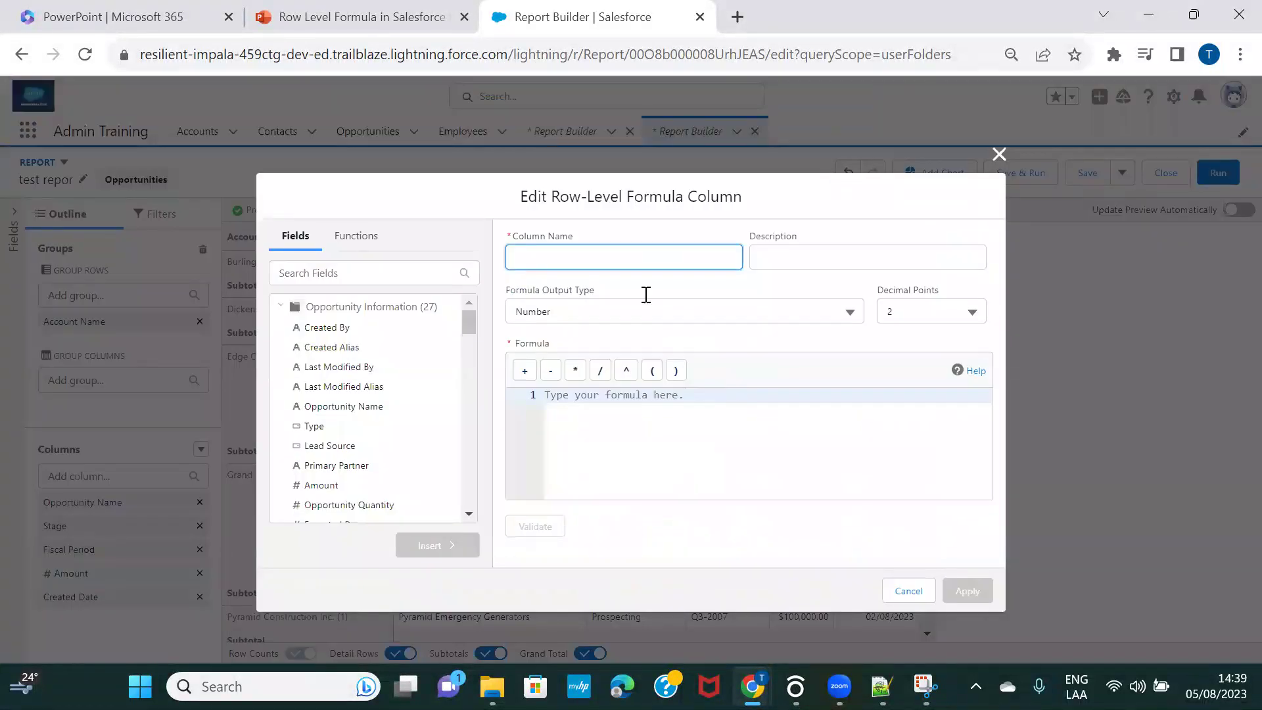
{"action": "left_click", "coordinate": [620, 265]}
{"action": "type", "text": "Weighted Opportunity Value"}
{"action": "left_click", "coordinate": [755, 290]}
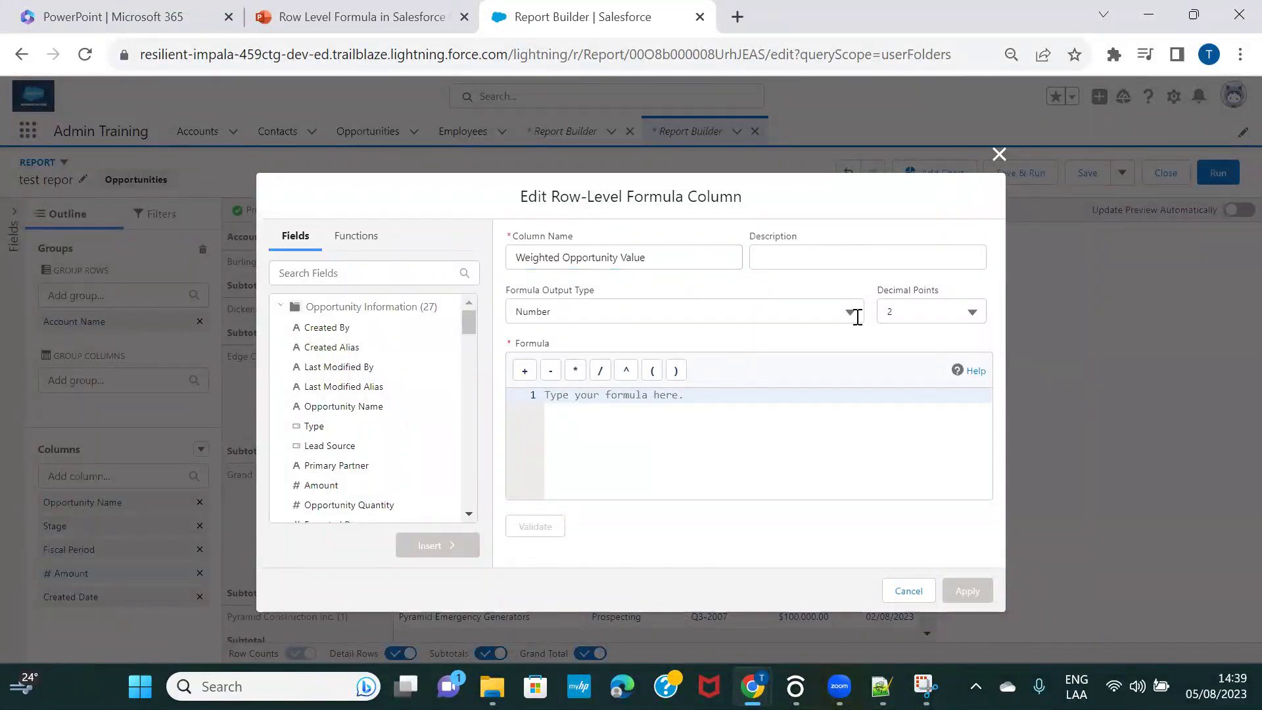
{"action": "left_click", "coordinate": [912, 306]}
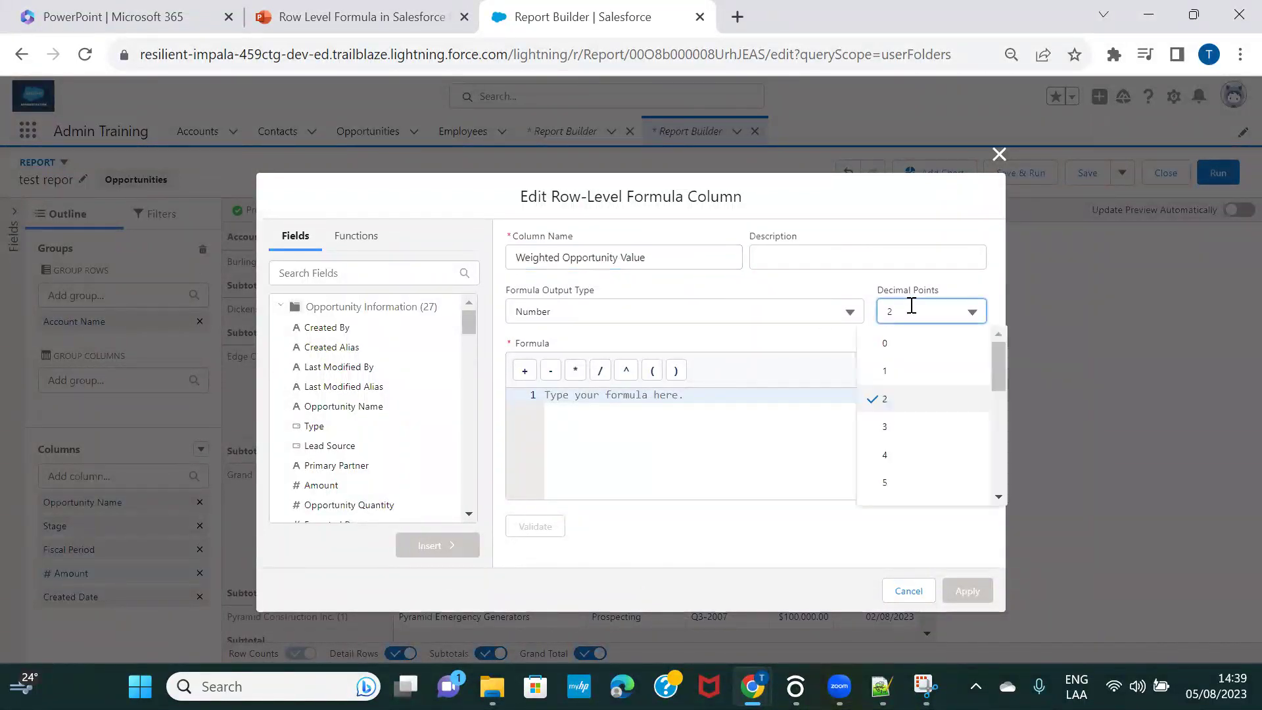
{"action": "left_click", "coordinate": [906, 348]}
Enter the formula AMOUNT * PROBABILITY, validate, apply, and refresh the preview.
{"action": "left_click", "coordinate": [594, 420]}
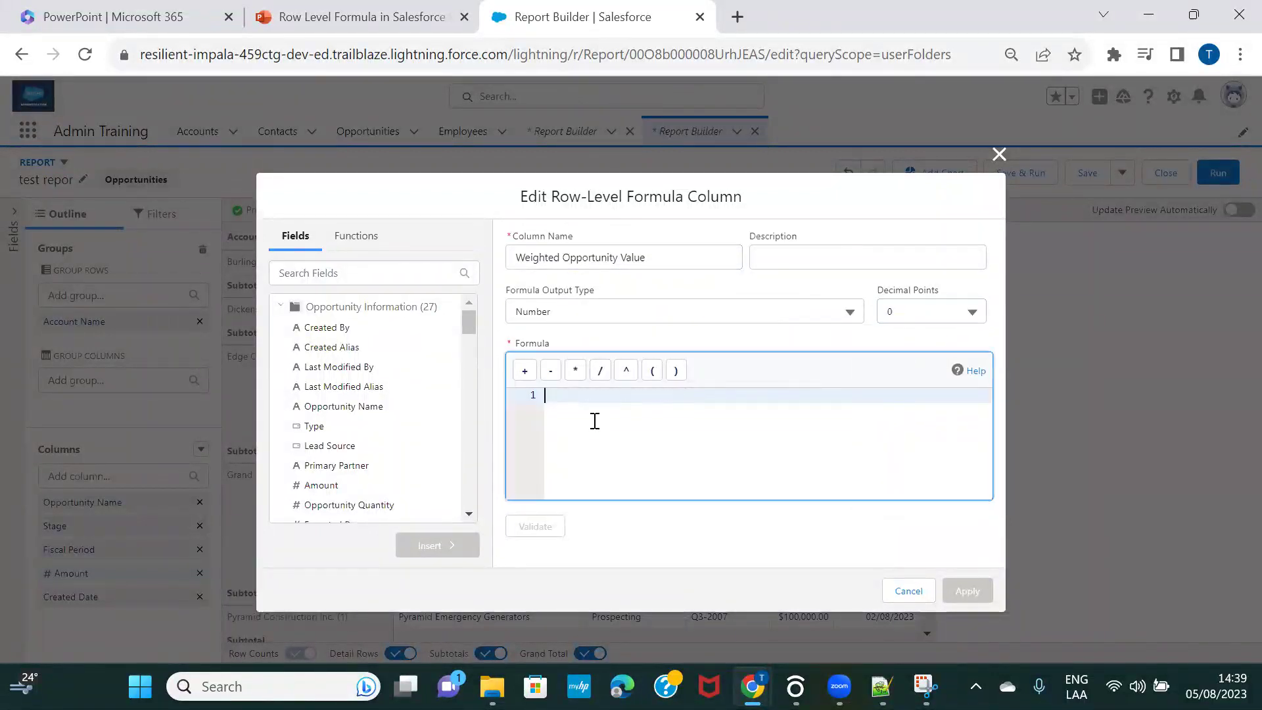
{"action": "left_click", "coordinate": [330, 275]}
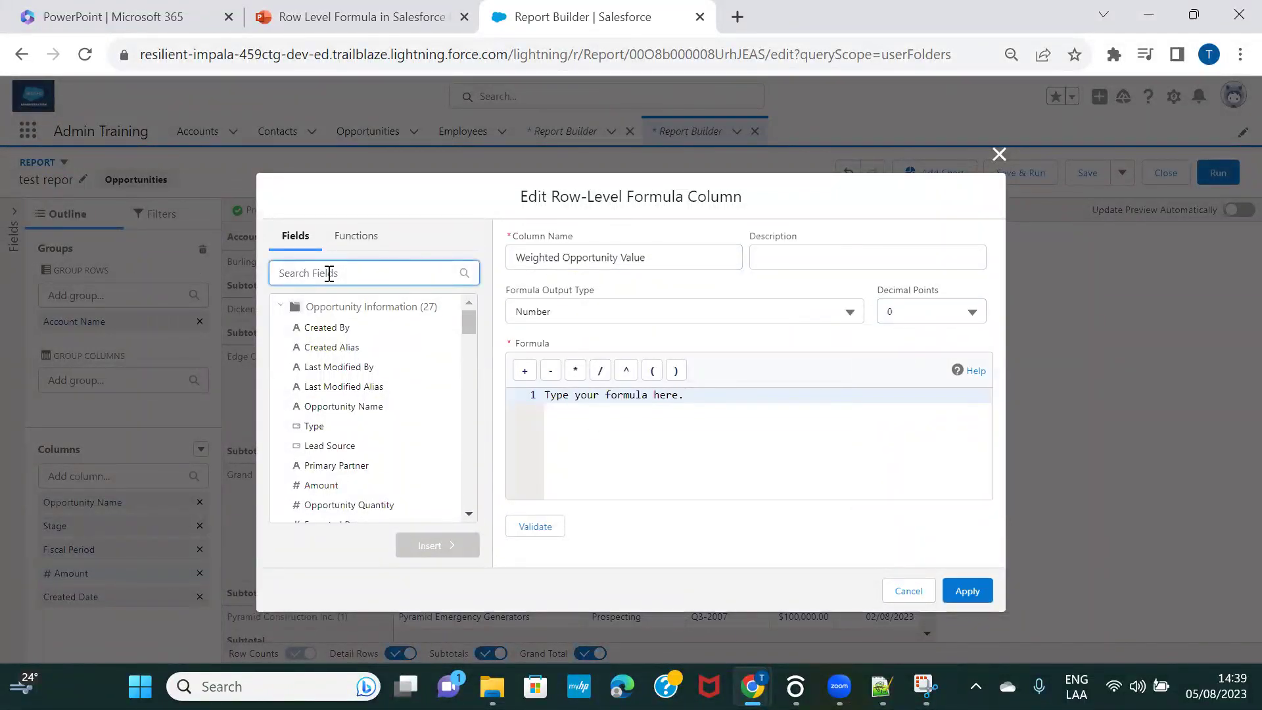
{"action": "type", "text": "amo"}
{"action": "left_click", "coordinate": [330, 331]}
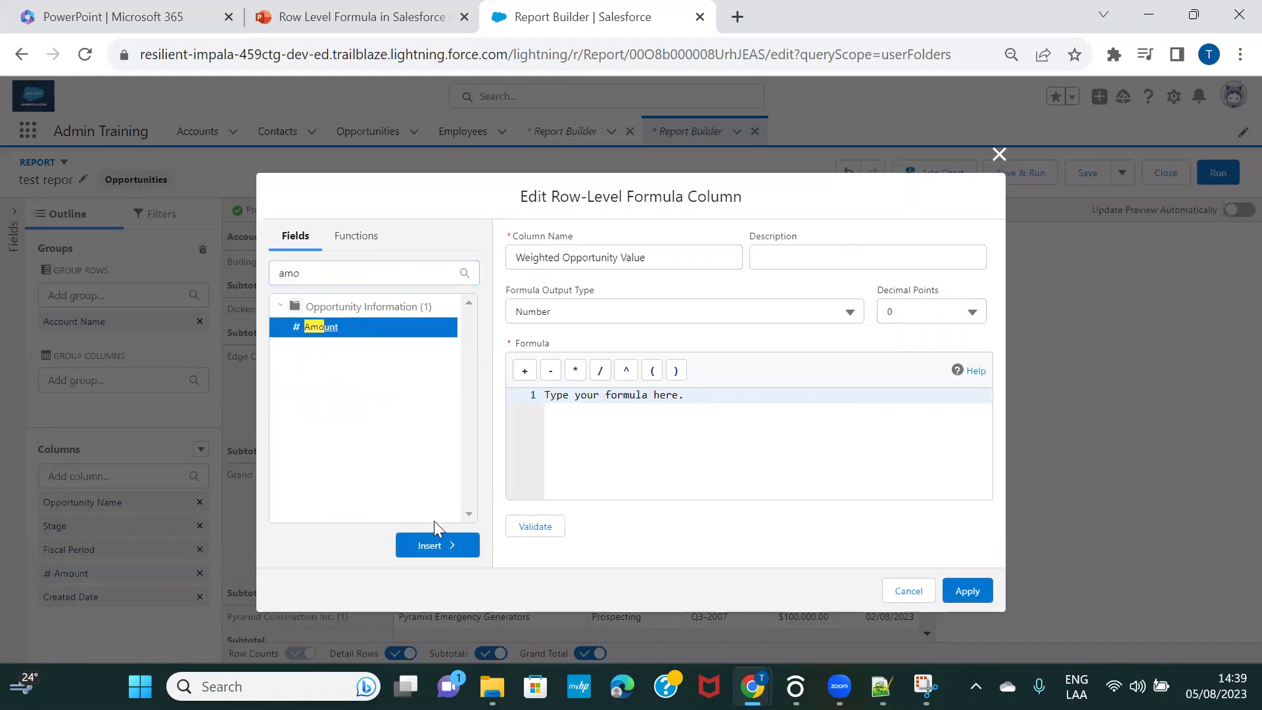
{"action": "left_click", "coordinate": [430, 545]}
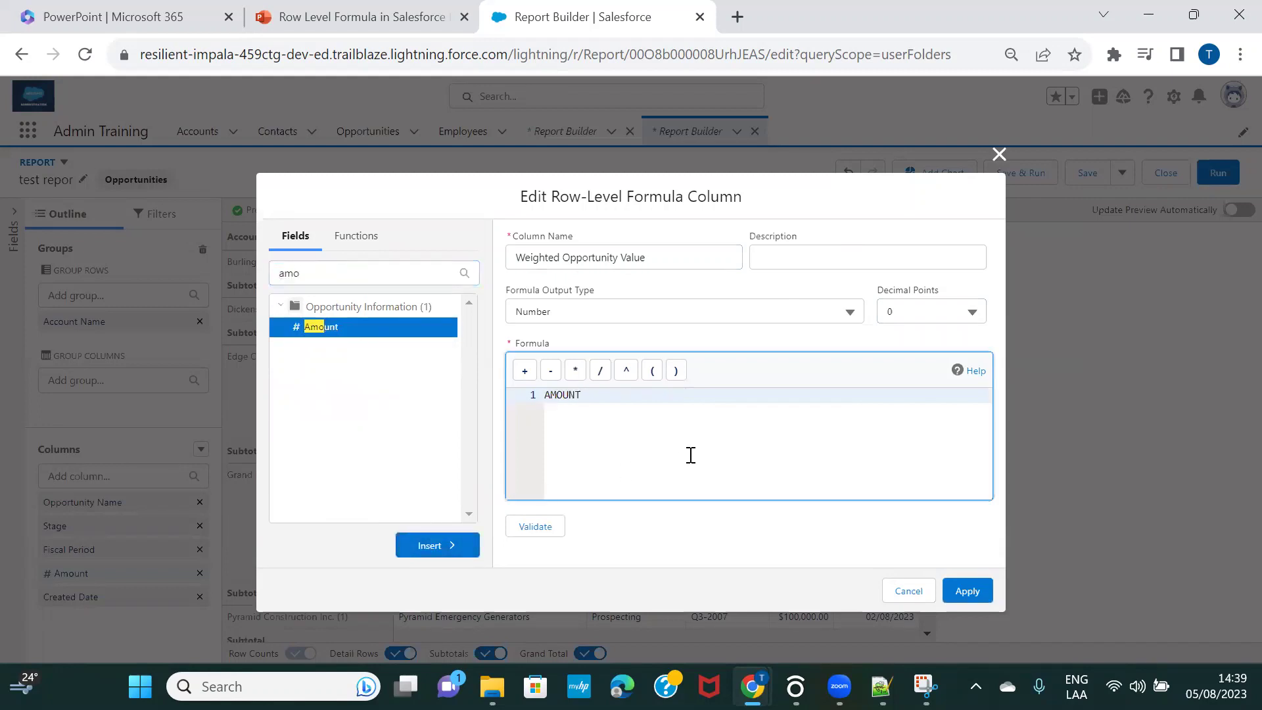
{"action": "left_click", "coordinate": [312, 271]}
{"action": "key", "text": "ctrl+a"}
{"action": "type", "text": "pr"}
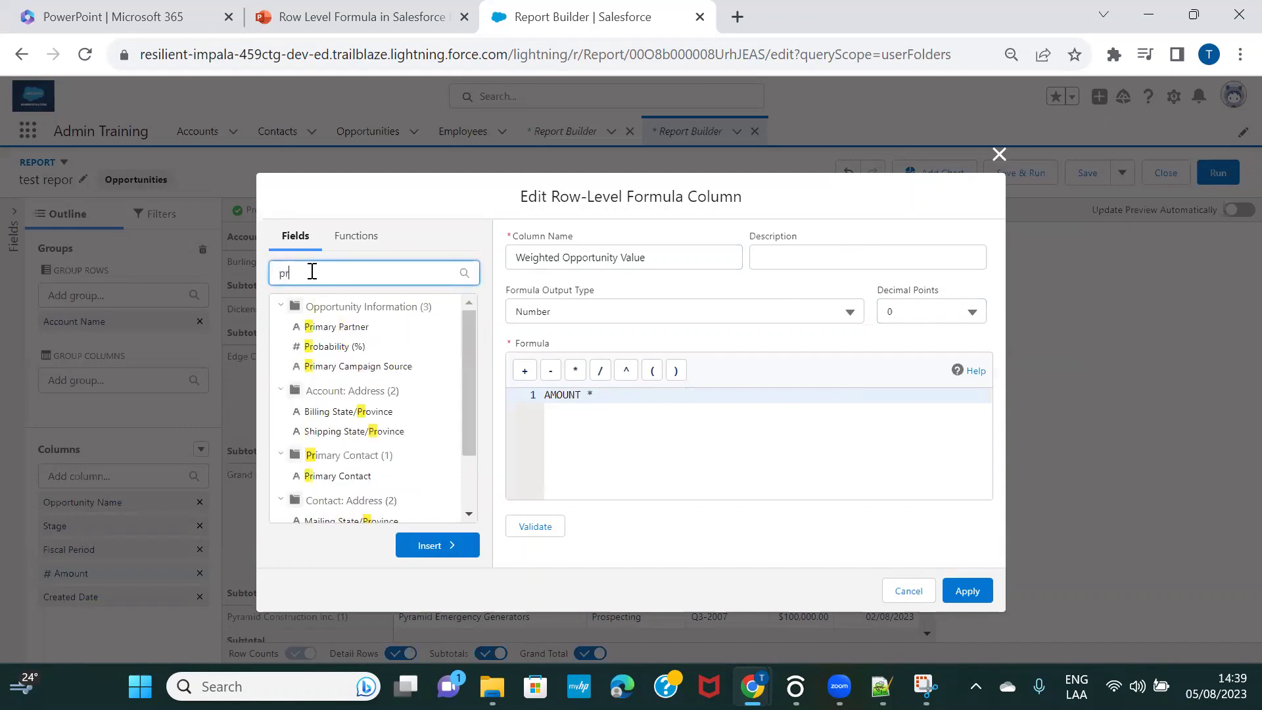
{"action": "type", "text": "o"}
{"action": "left_click", "coordinate": [348, 329]}
{"action": "left_click", "coordinate": [438, 545]}
{"action": "left_click", "coordinate": [535, 526]}
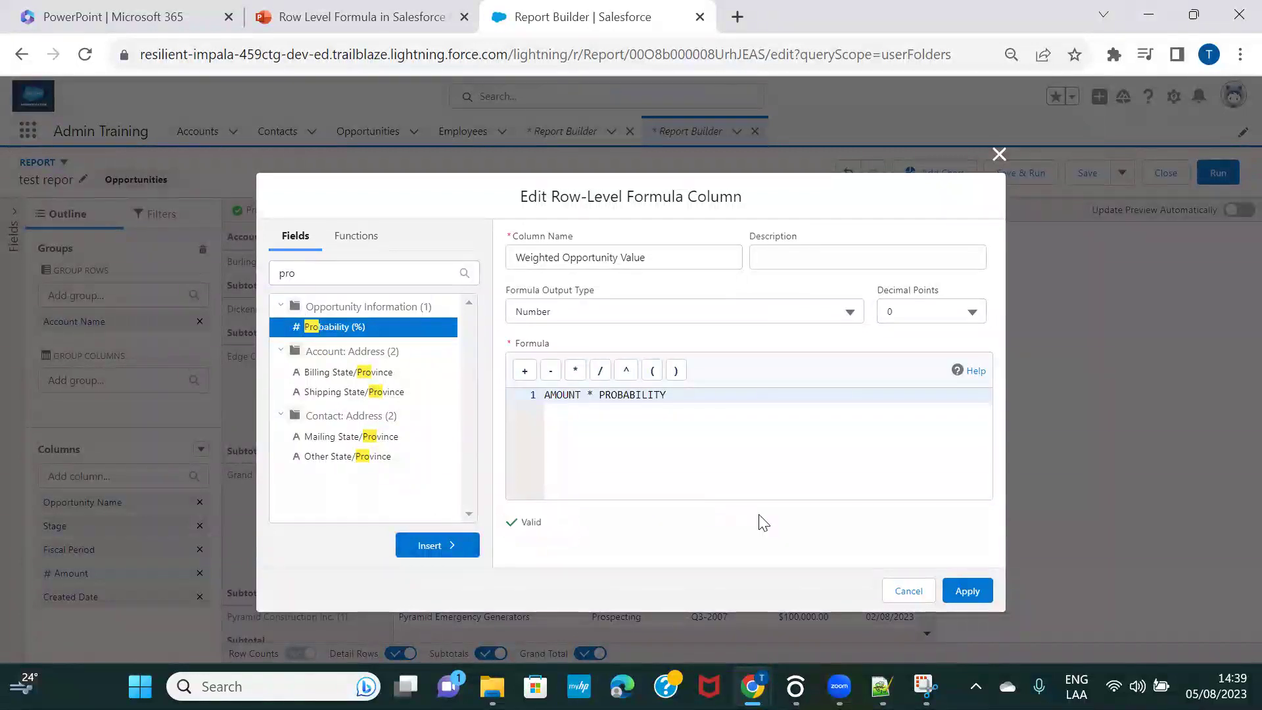
{"action": "left_click", "coordinate": [967, 591]}
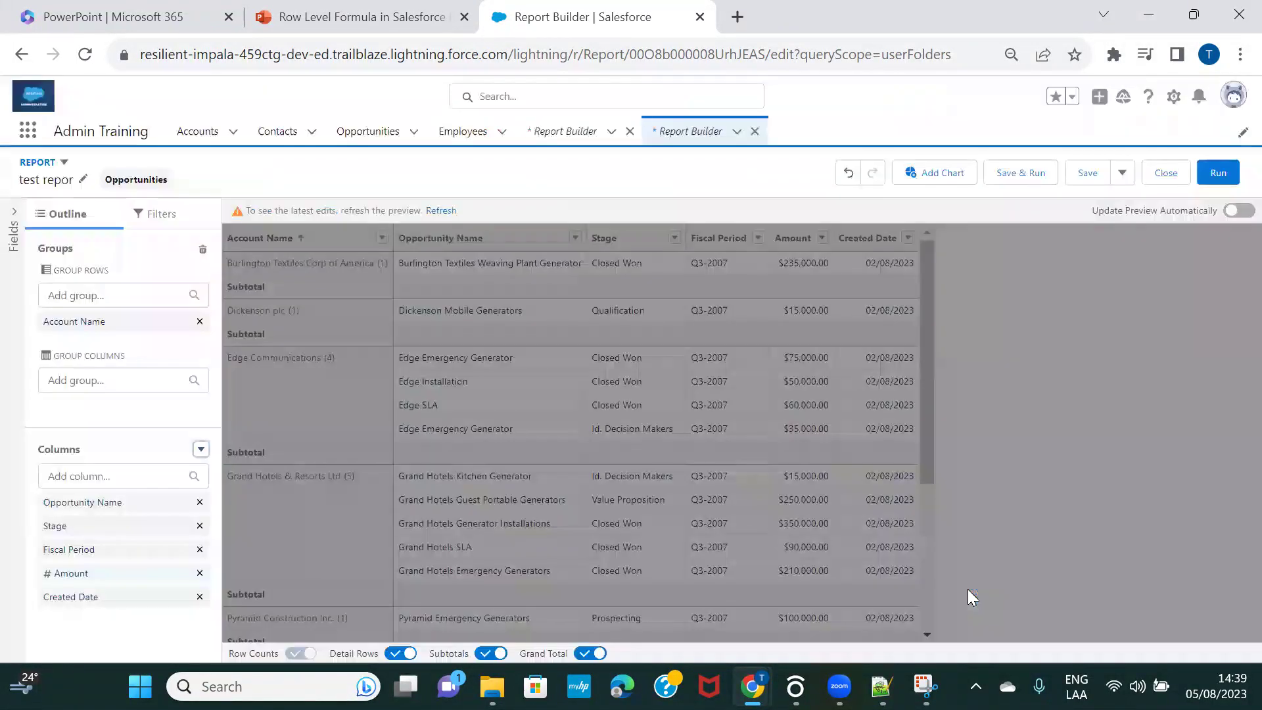
{"action": "left_click", "coordinate": [437, 214]}
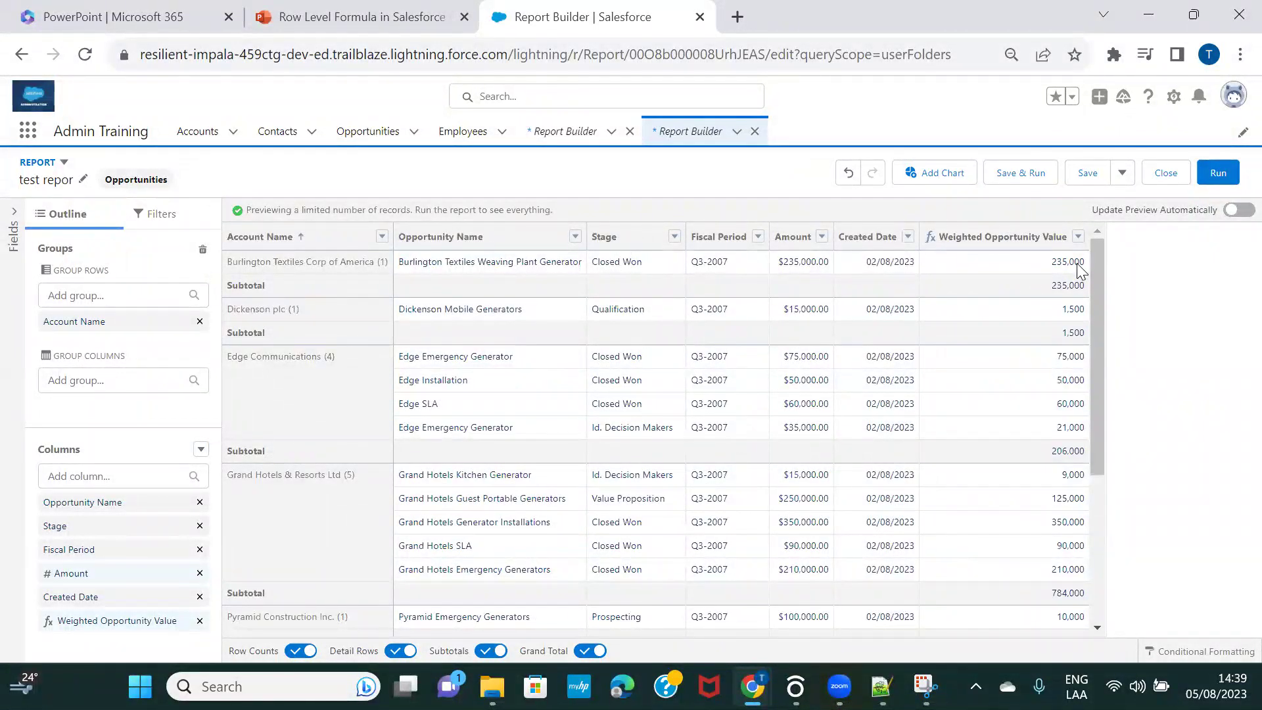
Add Probability (%) as a report column and refresh to show 100 % and 10 %.
{"action": "left_click", "coordinate": [100, 476]}
{"action": "type", "text": "pr"}
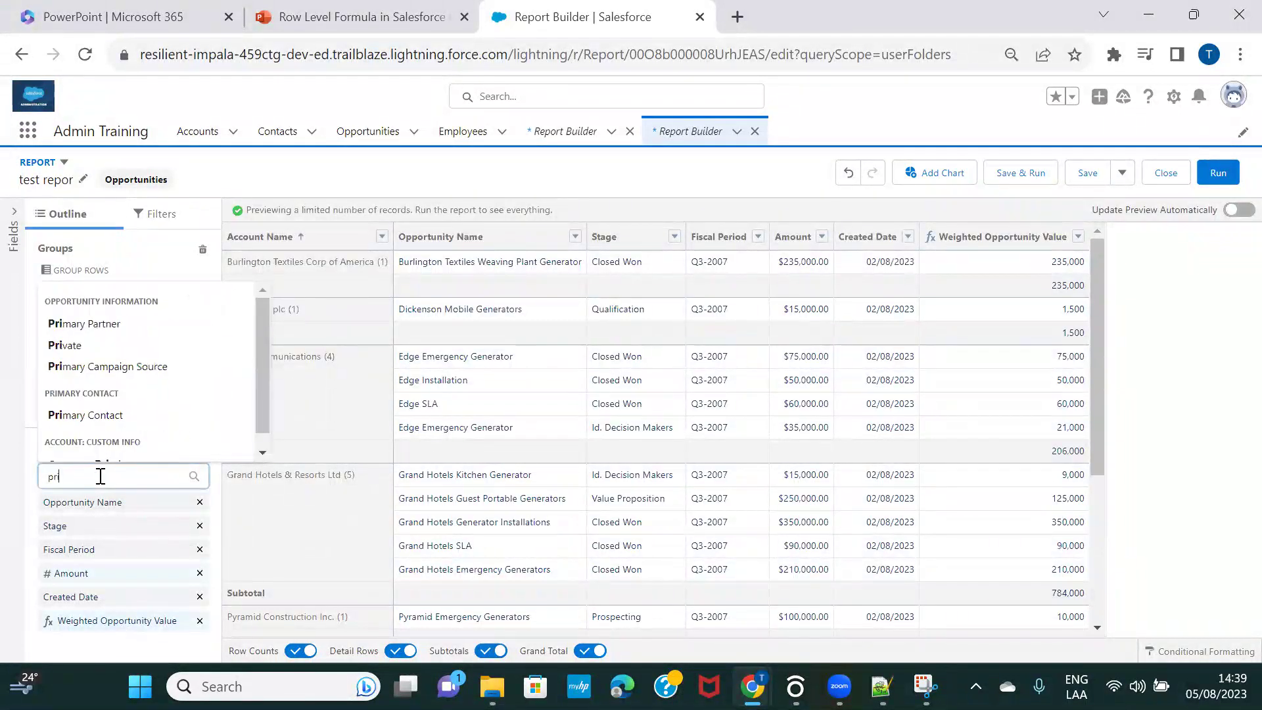
{"action": "type", "text": "o"}
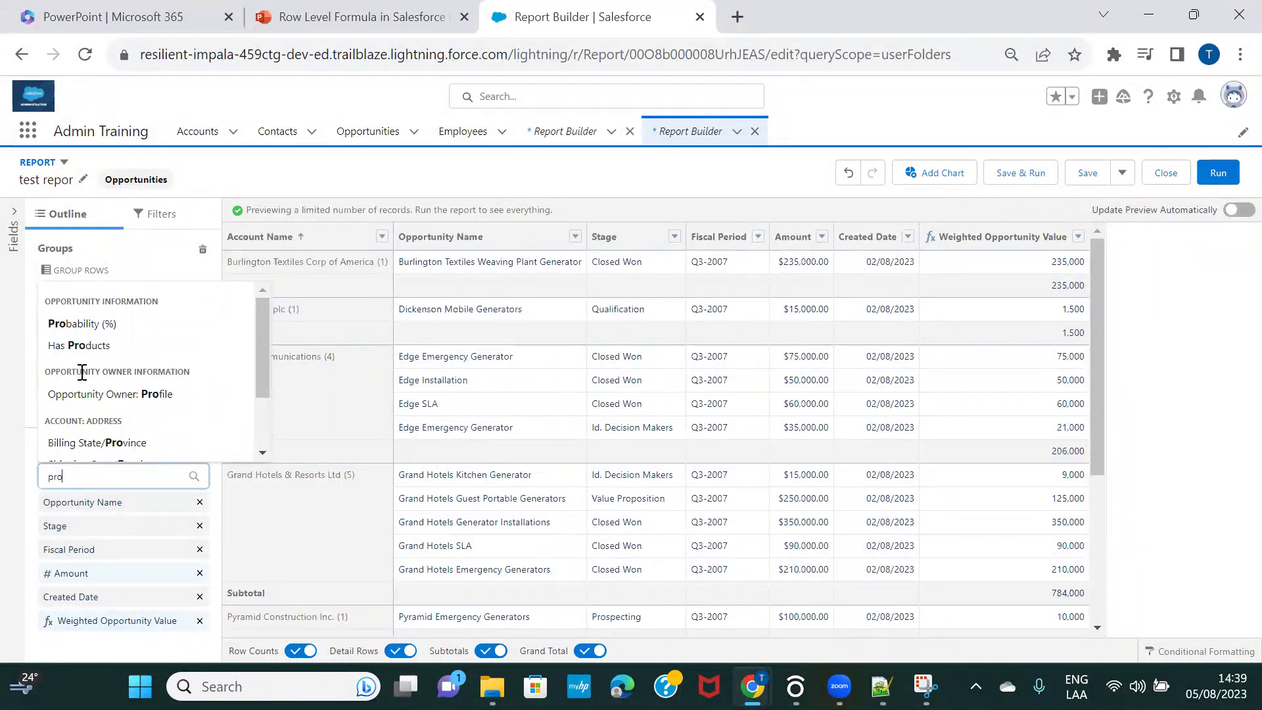
{"action": "left_click", "coordinate": [78, 324]}
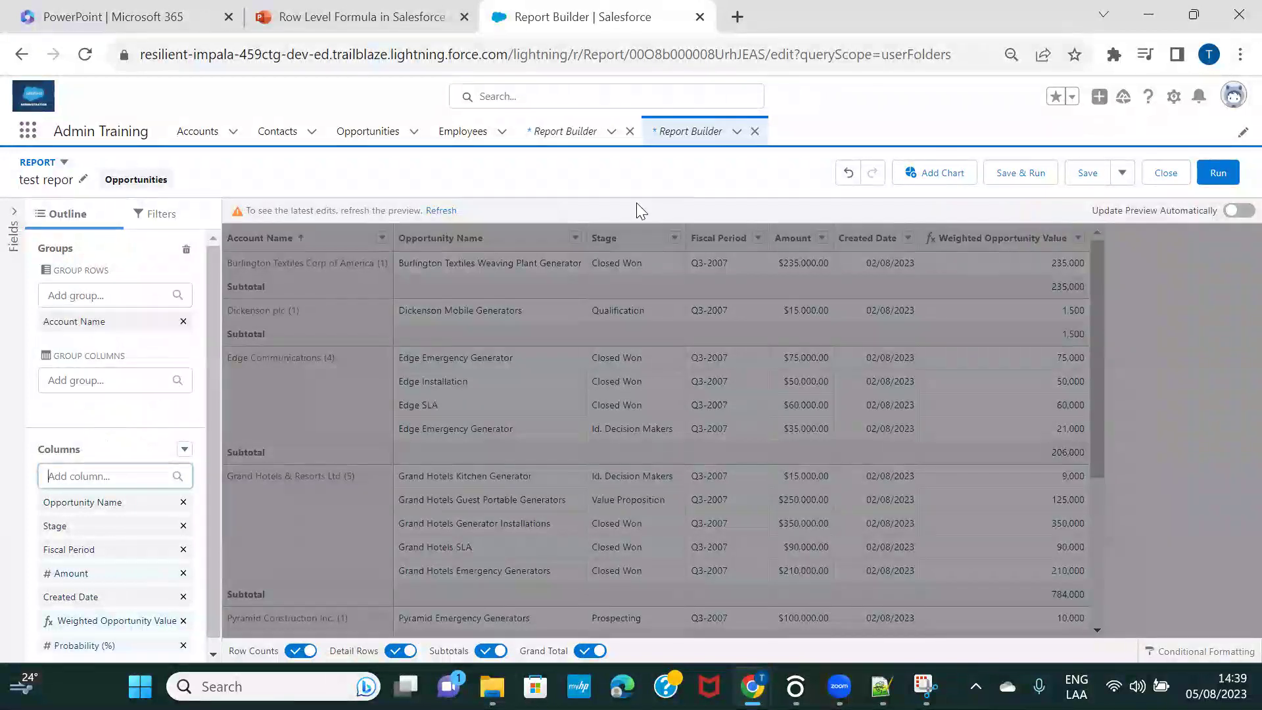
{"action": "left_click", "coordinate": [441, 210]}
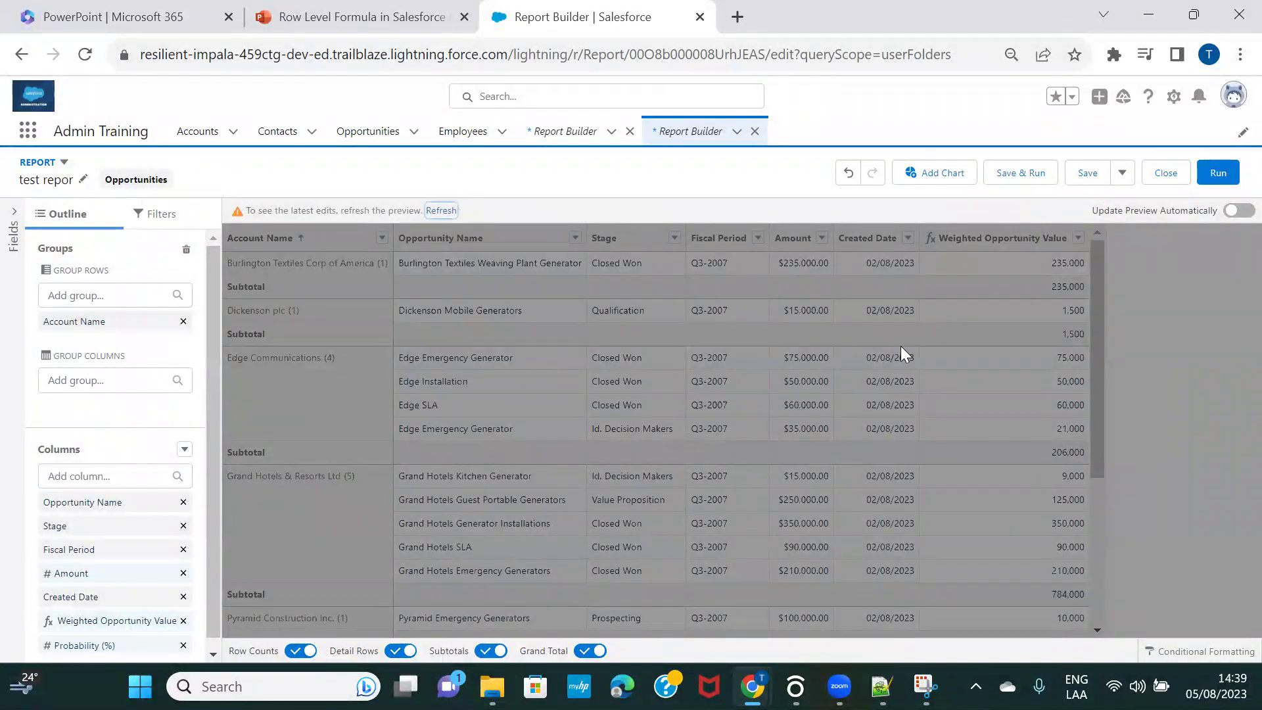
{"action": "left_click", "coordinate": [440, 211]}
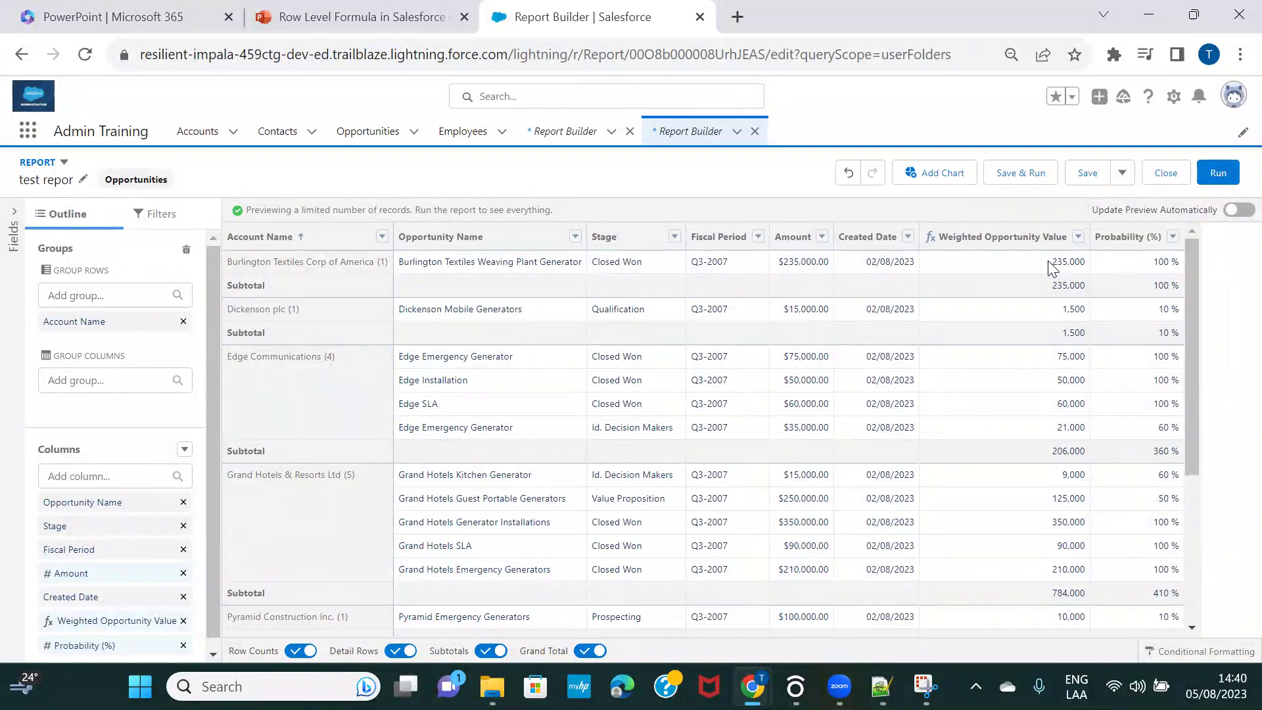
Delete the Weighted Opportunity Value column and refresh the preview.
{"action": "scroll", "coordinate": [1145, 307], "scroll_direction": "down", "scroll_amount": 4}
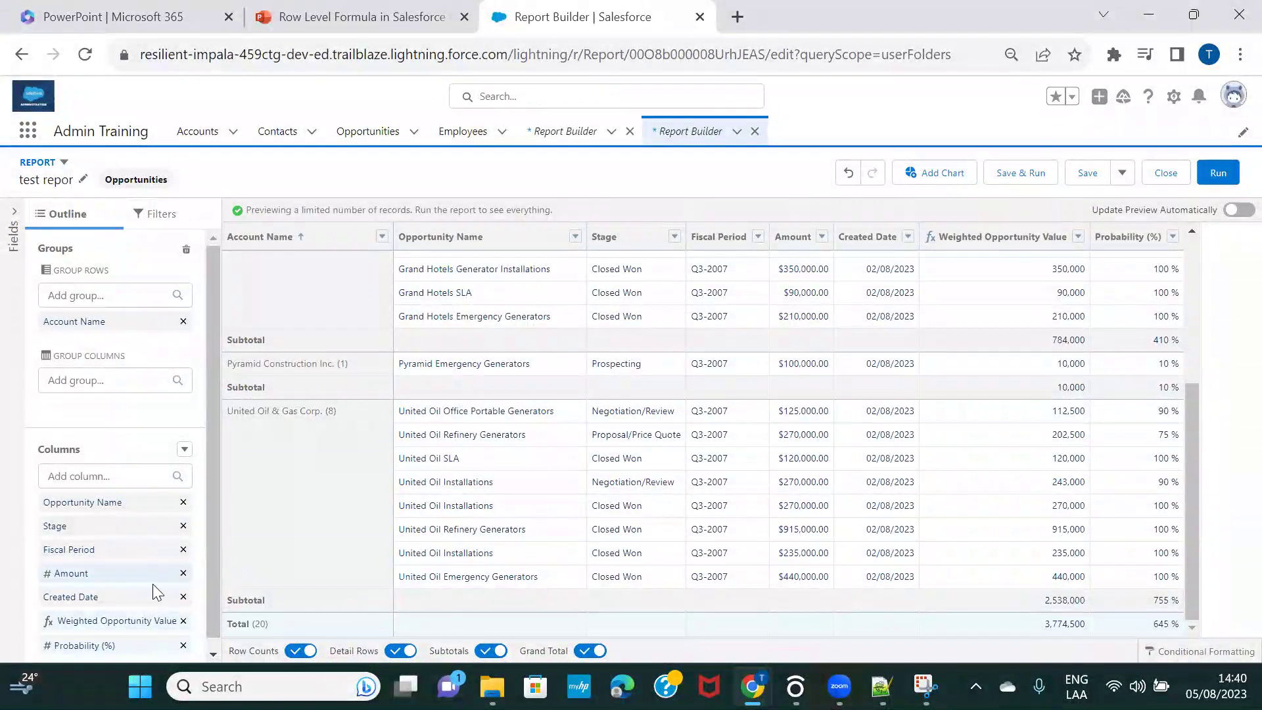
{"action": "scroll", "coordinate": [153, 584], "scroll_direction": "down", "scroll_amount": 1}
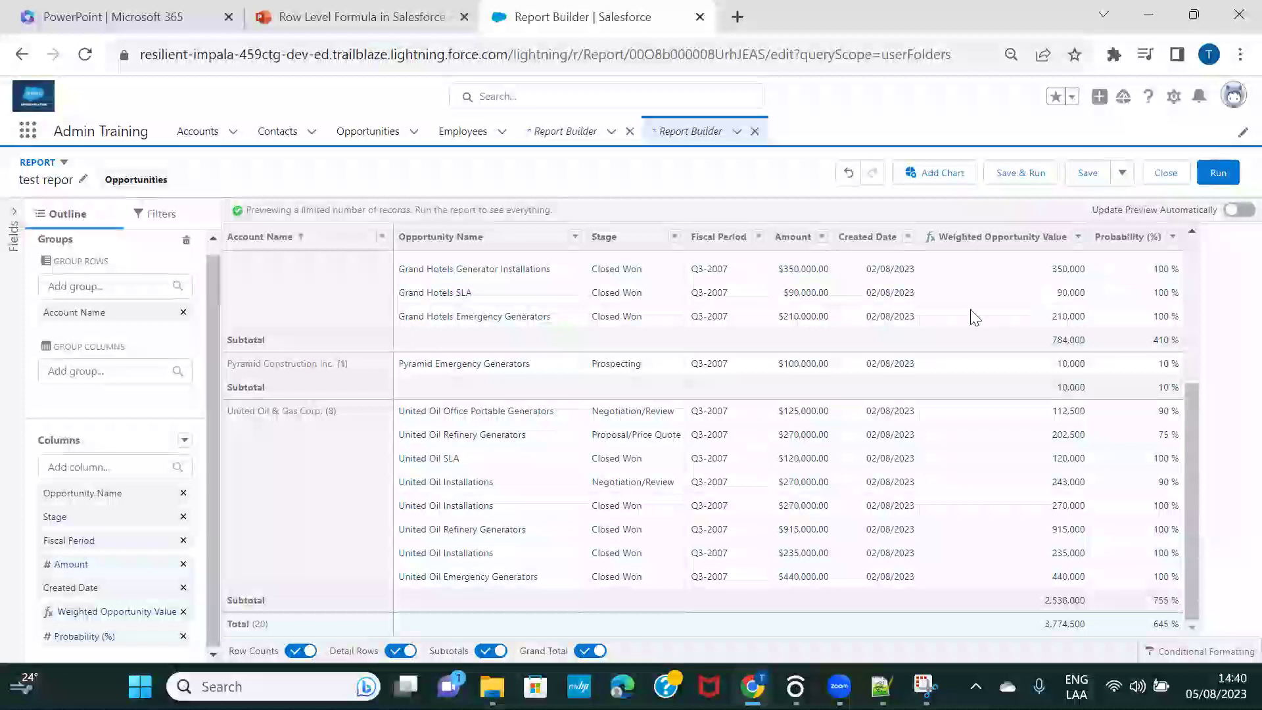
{"action": "left_click", "coordinate": [184, 612]}
{"action": "left_click", "coordinate": [440, 210]}
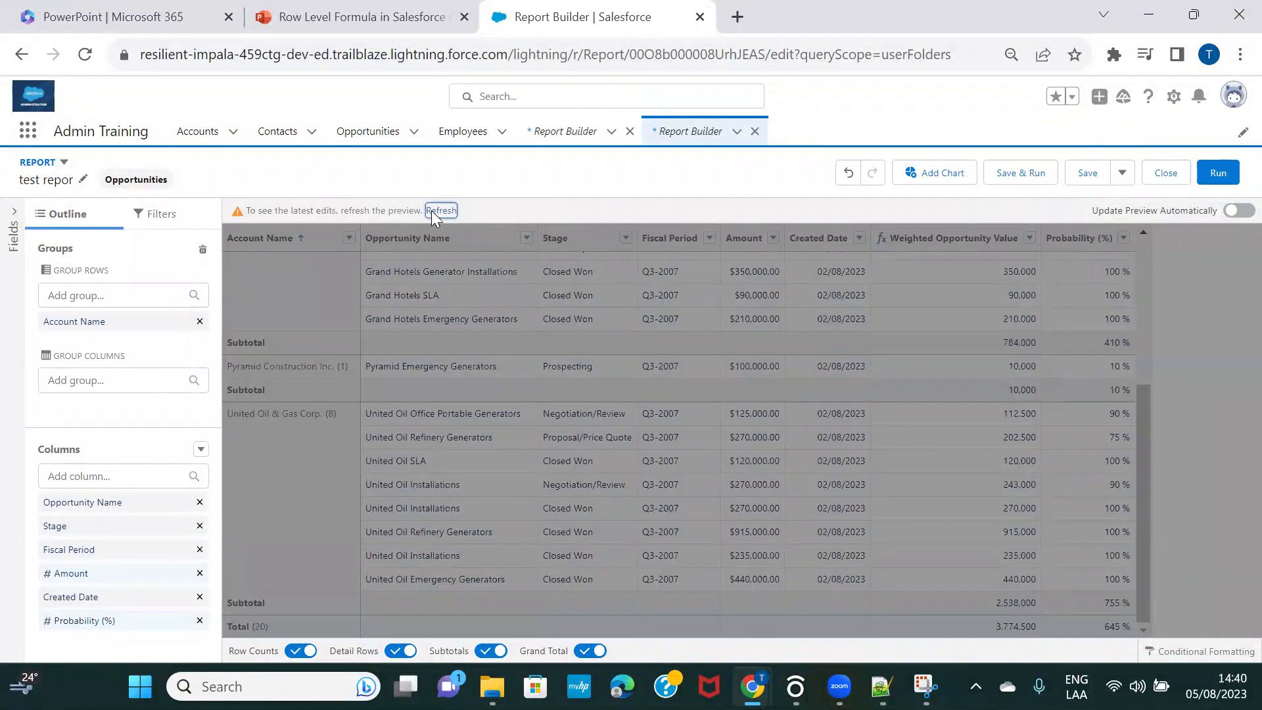
Start a new row-level formula column, then close it without saving.
{"action": "left_click", "coordinate": [200, 449]}
{"action": "left_click", "coordinate": [153, 531]}
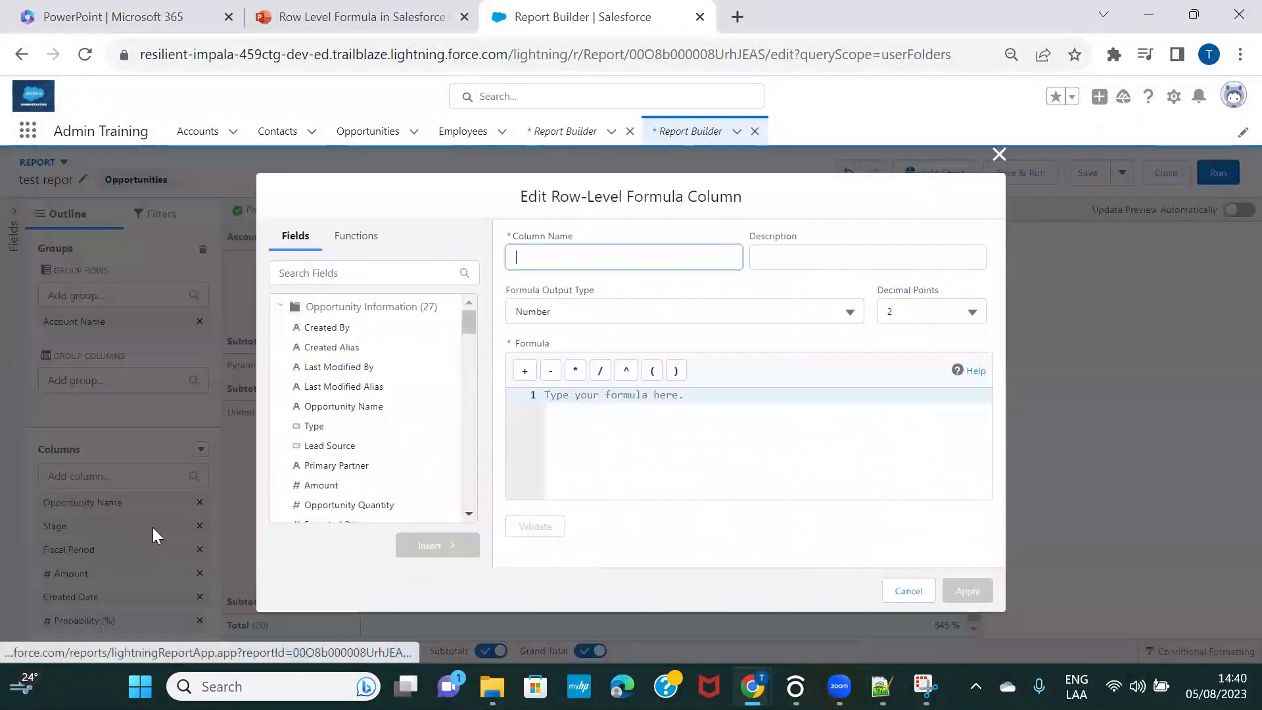
{"action": "left_click", "coordinate": [998, 153]}
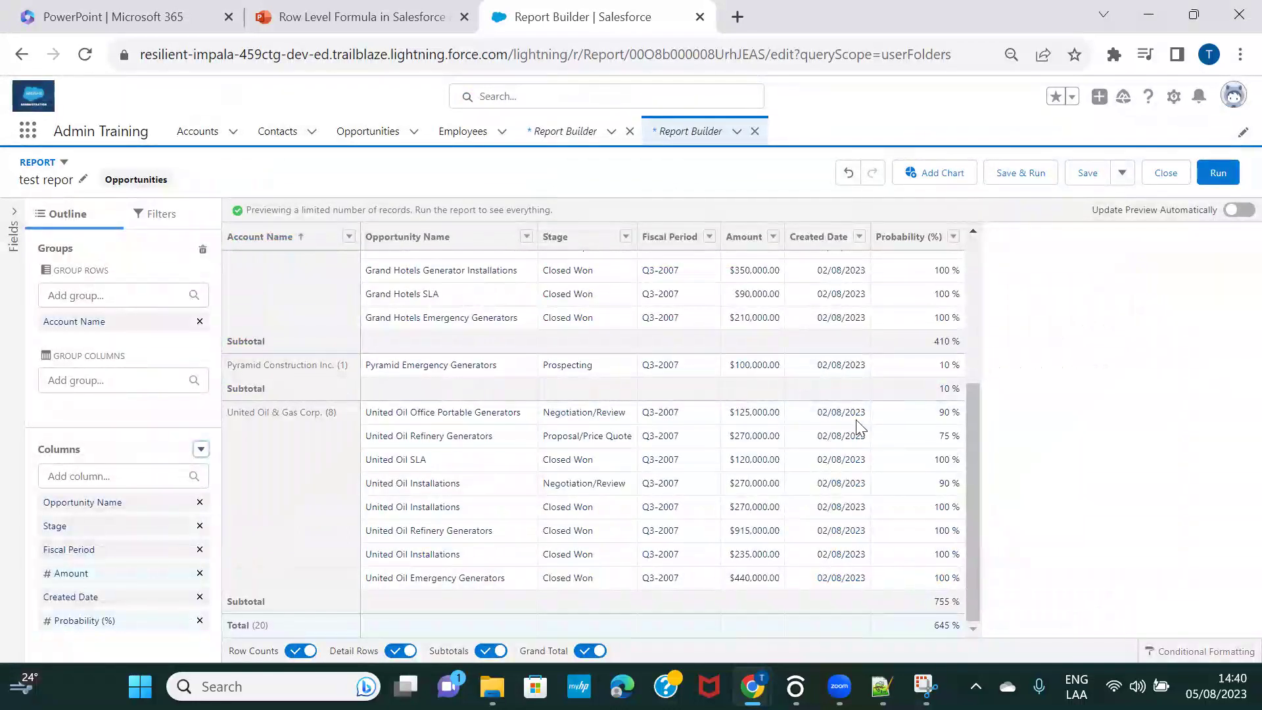
{"action": "scroll", "coordinate": [857, 422], "scroll_direction": "up", "scroll_amount": 4}
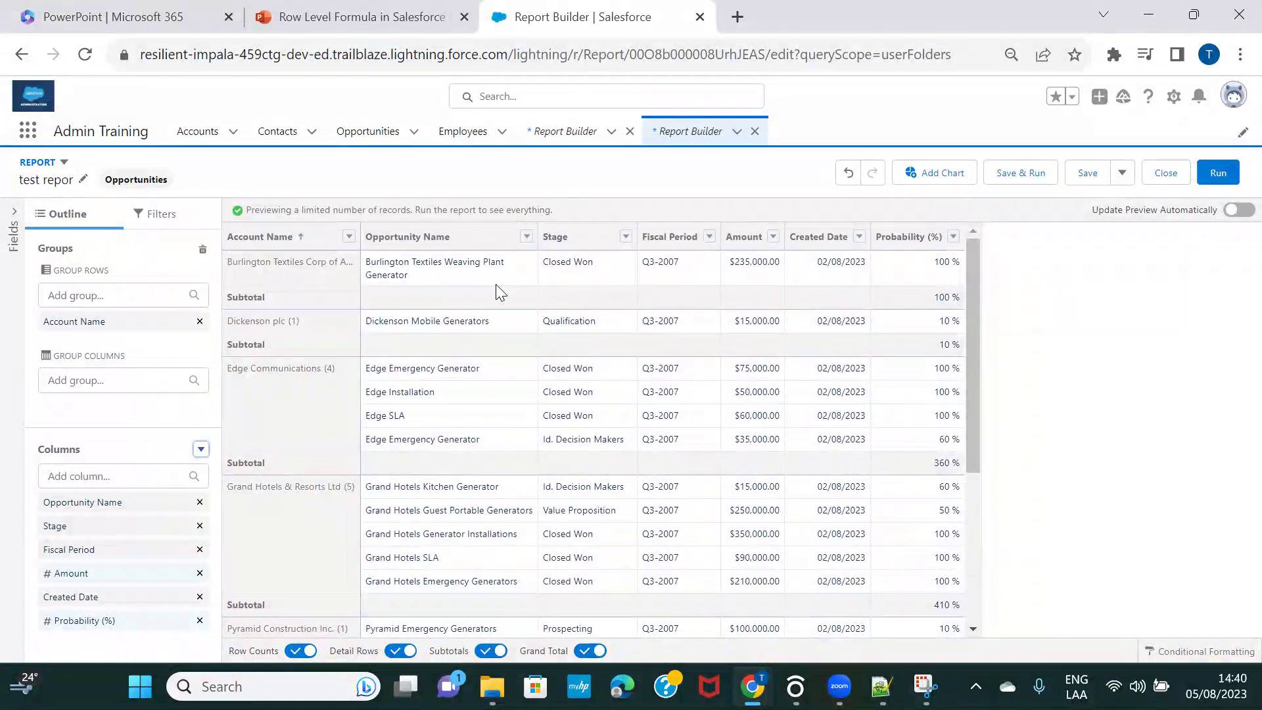
Create a row-level formula column named 'Is Opportunity Closed Won?' with 0 decimal places.
{"action": "left_click", "coordinate": [201, 449]}
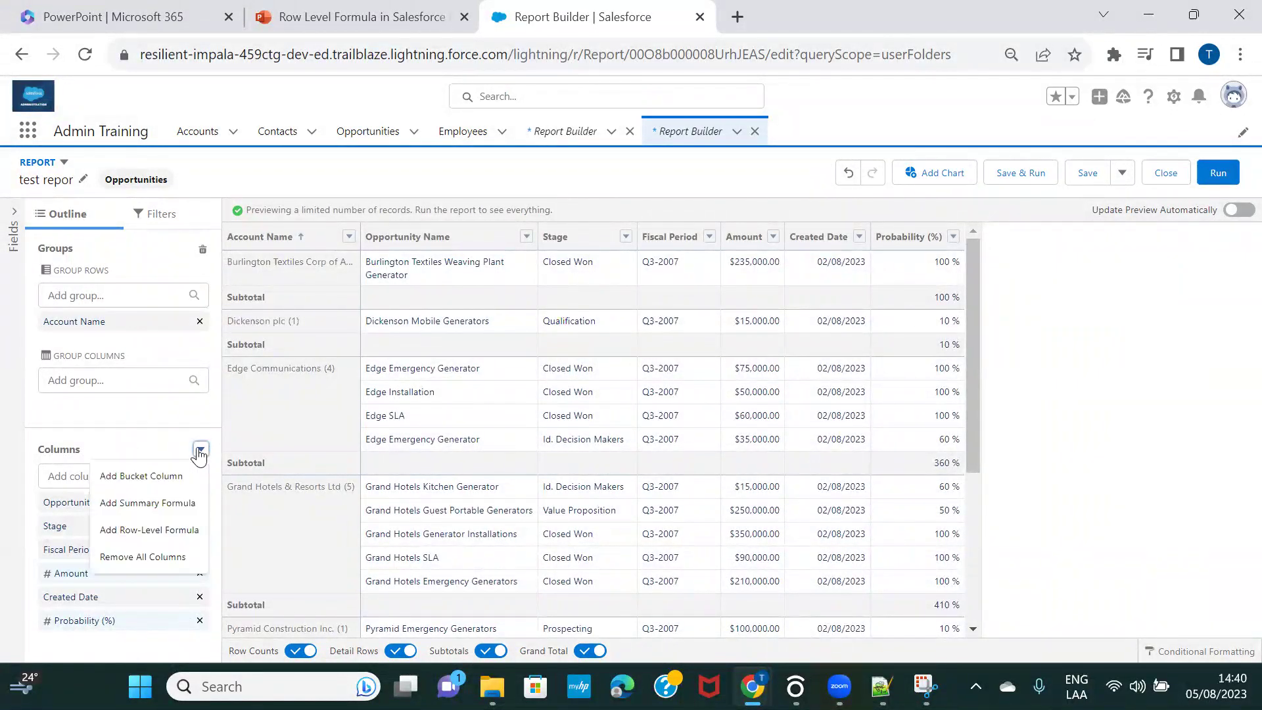
{"action": "left_click", "coordinate": [161, 530]}
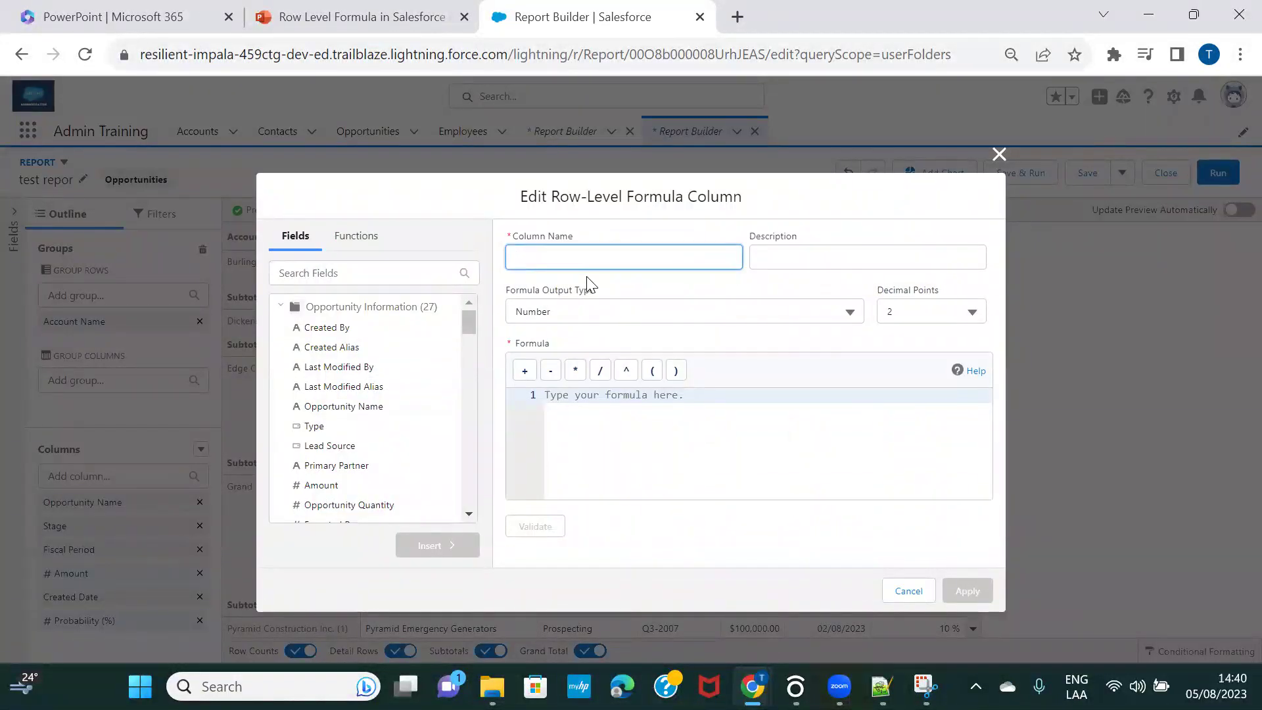
{"action": "type", "text": "Is Opportunity Closed Won?"}
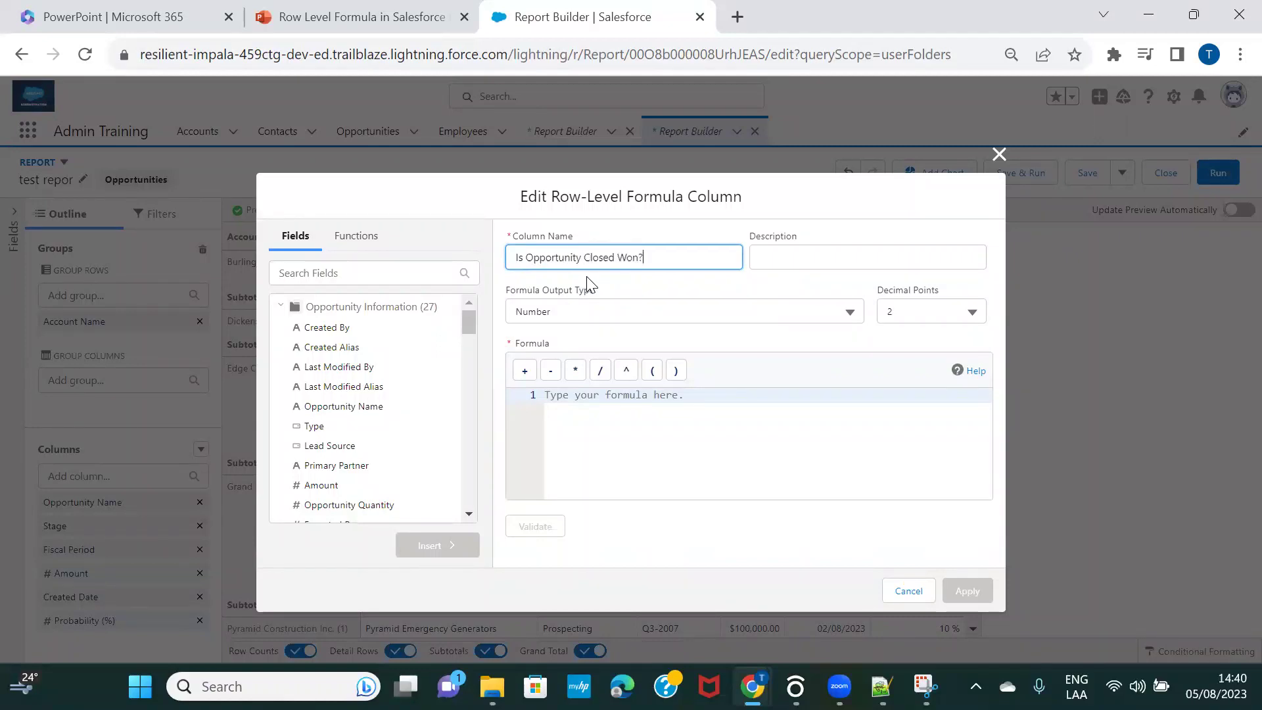
{"action": "left_click", "coordinate": [677, 297]}
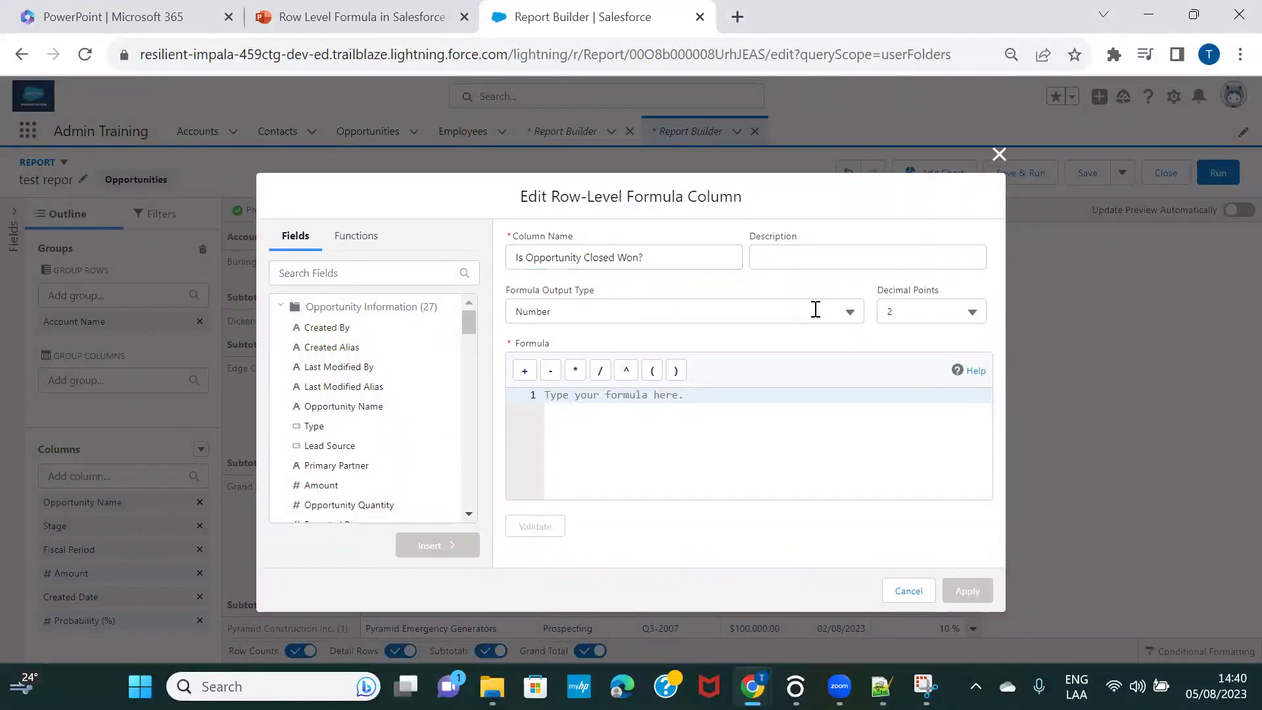
{"action": "left_click", "coordinate": [924, 310]}
{"action": "left_click", "coordinate": [890, 339]}
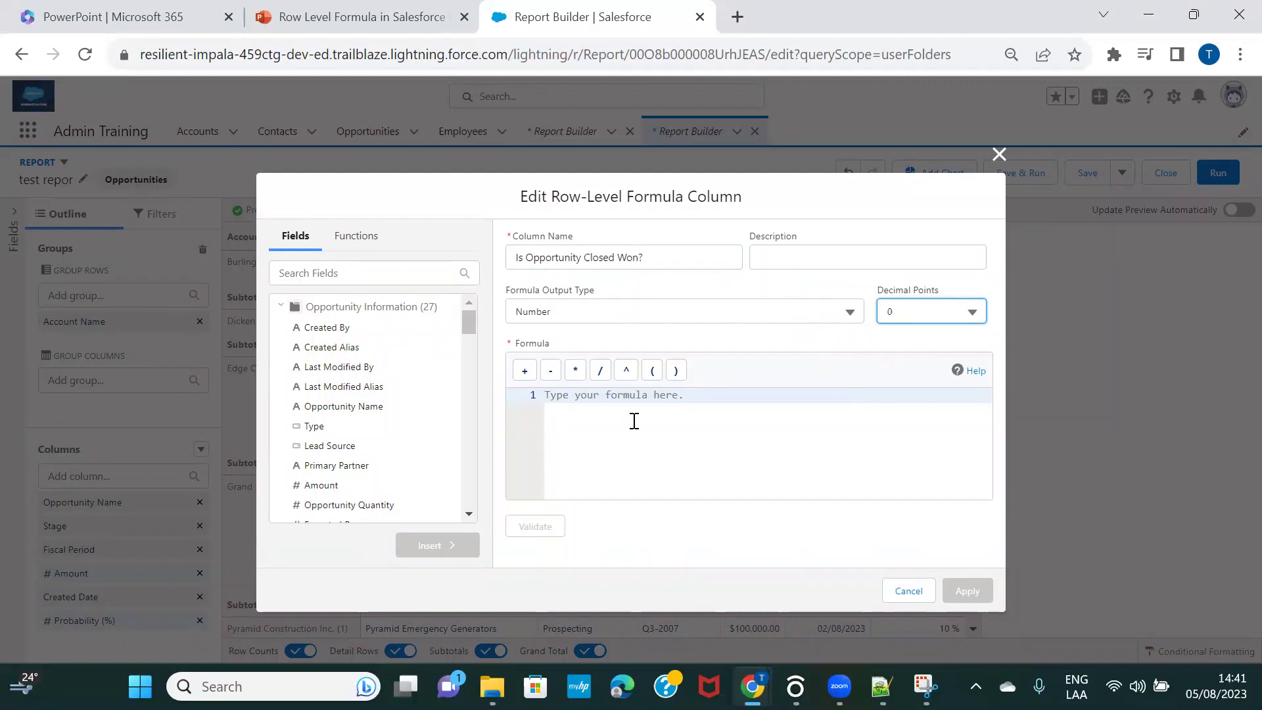
{"action": "left_click", "coordinate": [612, 404]}
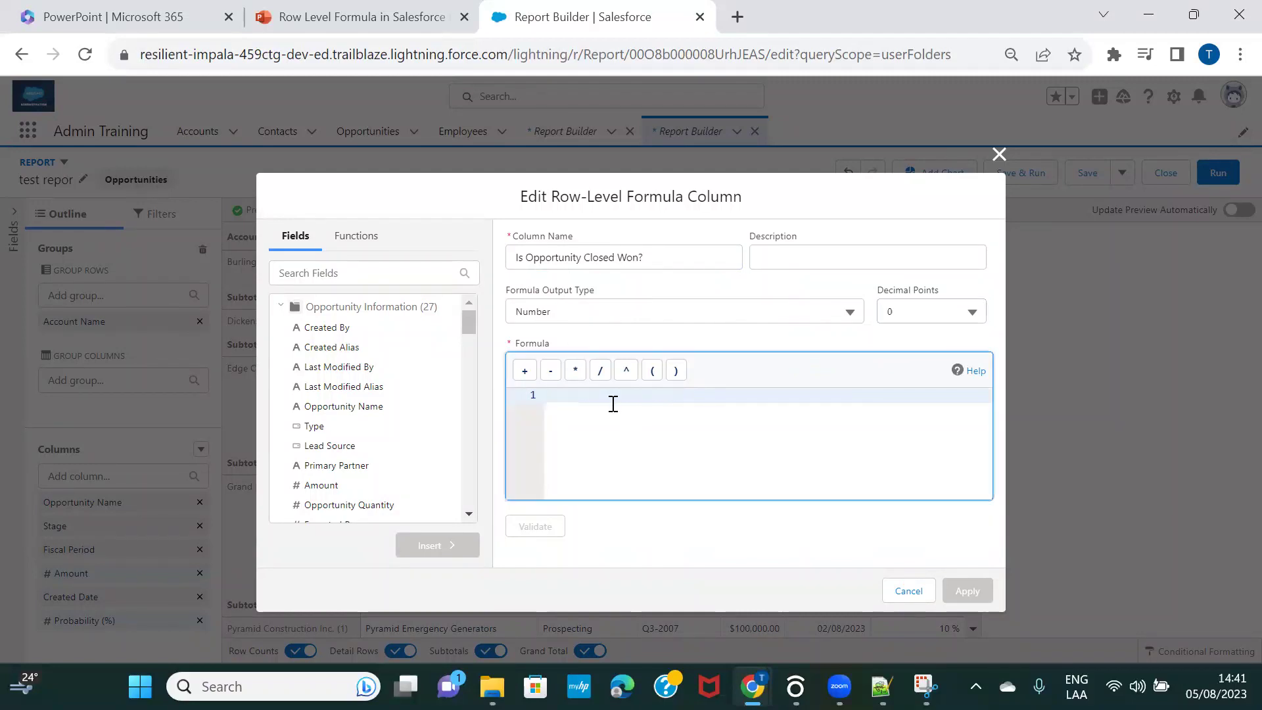
Insert the IF function and the Stage field into the formula editor.
{"action": "left_click", "coordinate": [356, 237]}
{"action": "left_click", "coordinate": [366, 270]}
{"action": "type", "text": "If"}
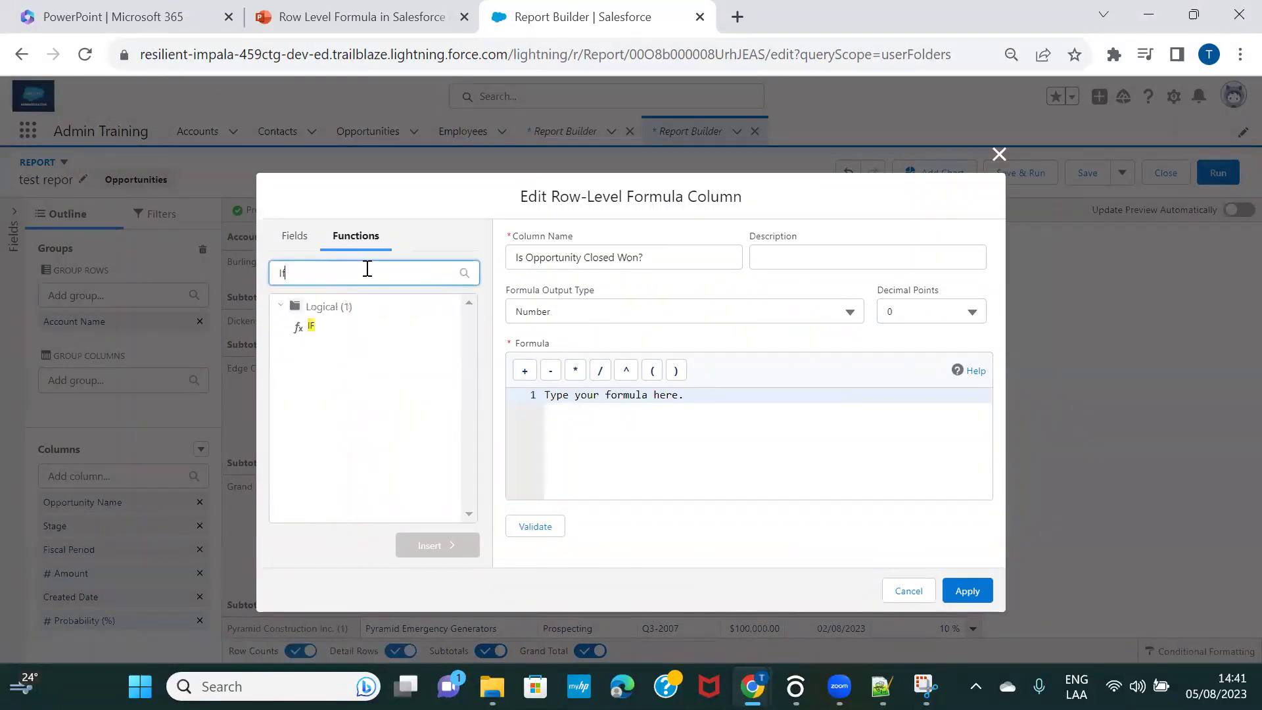
{"action": "left_click", "coordinate": [310, 326]}
{"action": "left_click", "coordinate": [435, 545]}
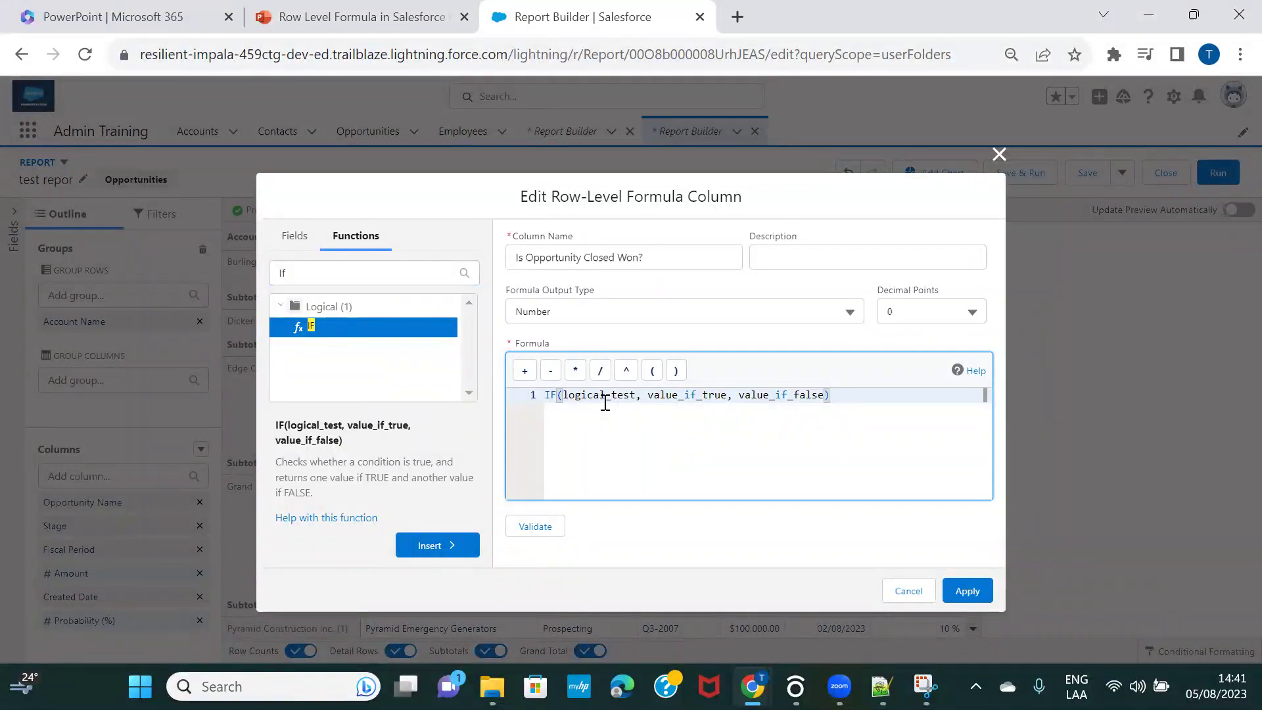
{"action": "left_click", "coordinate": [295, 238]}
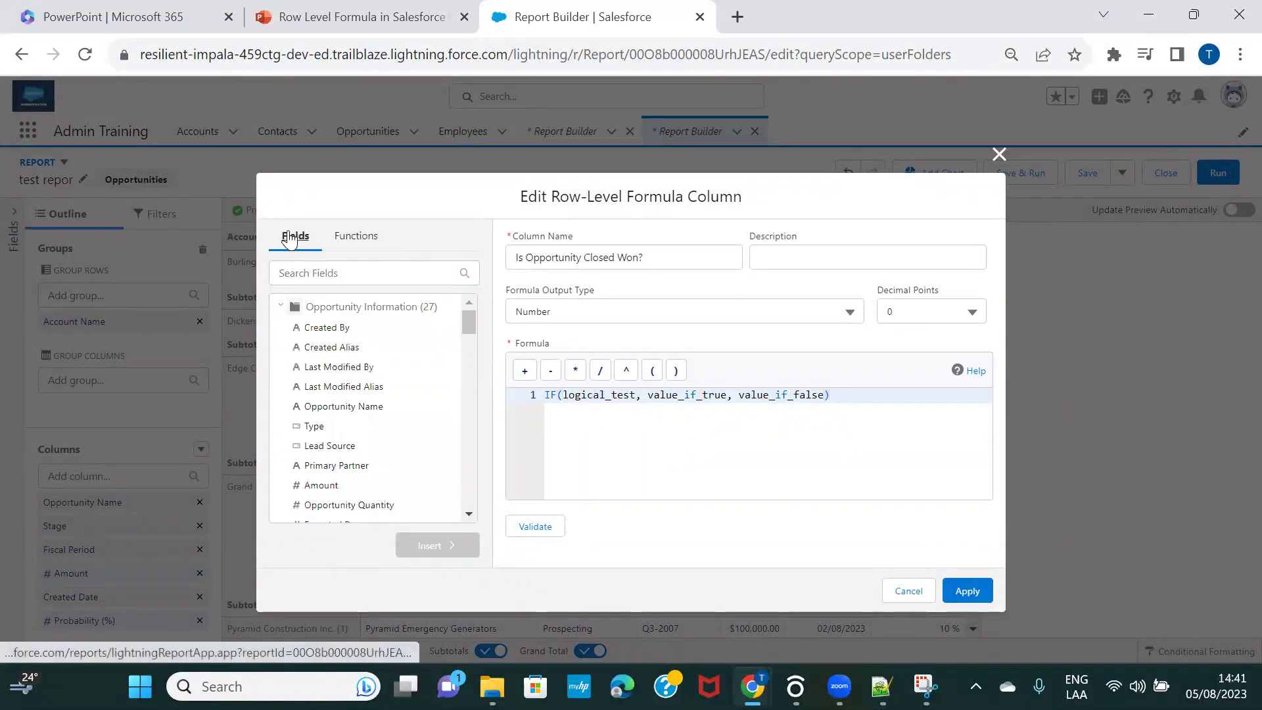
{"action": "left_click", "coordinate": [340, 276]}
{"action": "type", "text": "stag"}
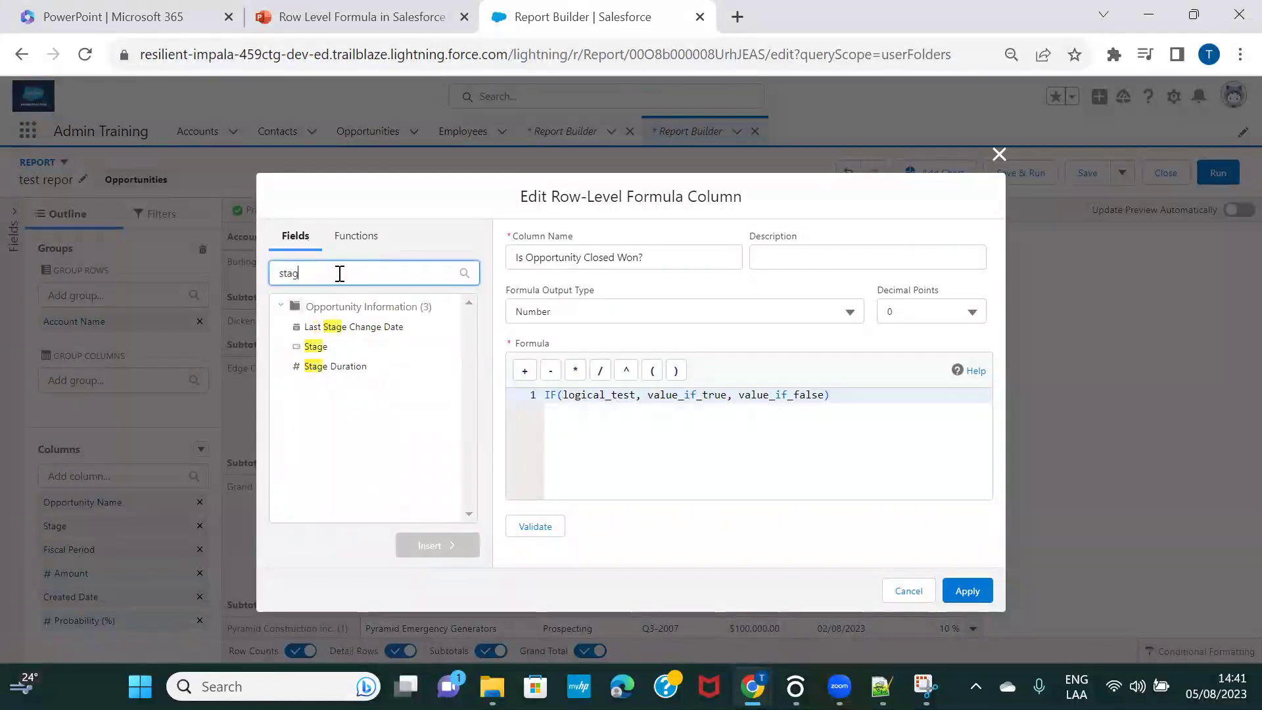
{"action": "left_click", "coordinate": [330, 348]}
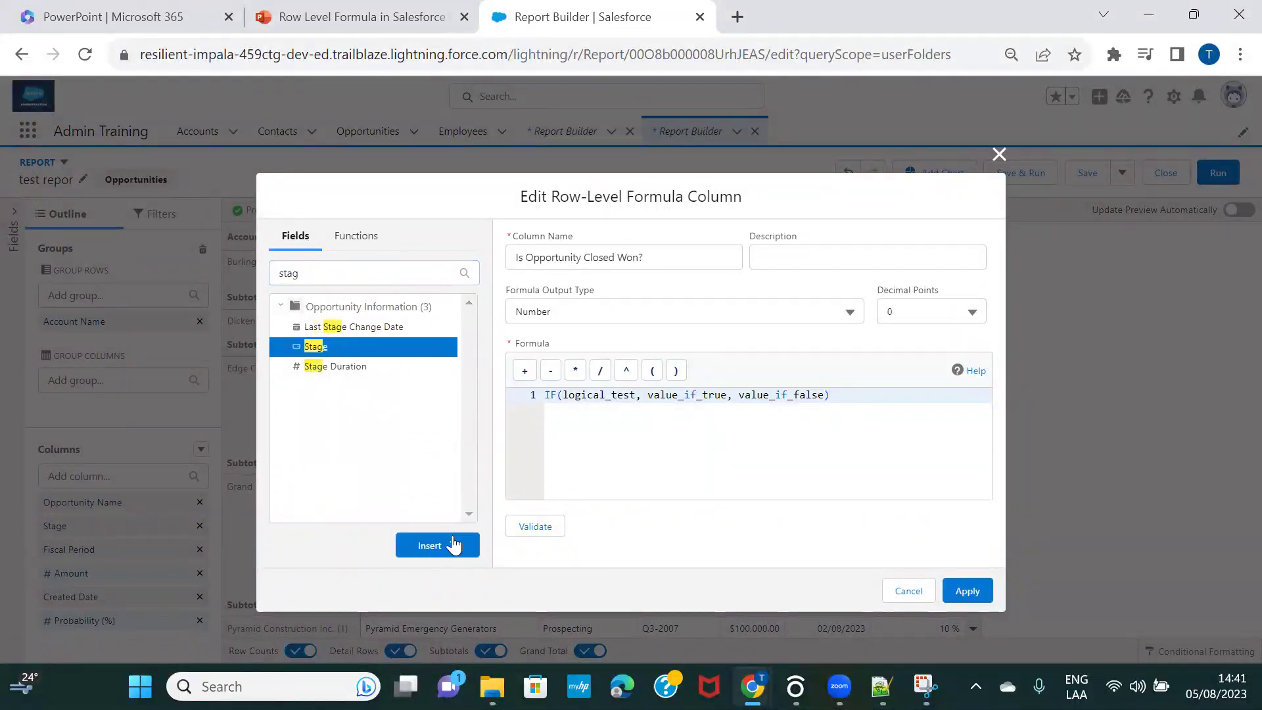
{"action": "left_click", "coordinate": [434, 546]}
Fill in IF(STAGE_NAME="Closed Won", 1, 0) and validate, which flags the picklist field error.
{"action": "double_click", "coordinate": [860, 395]}
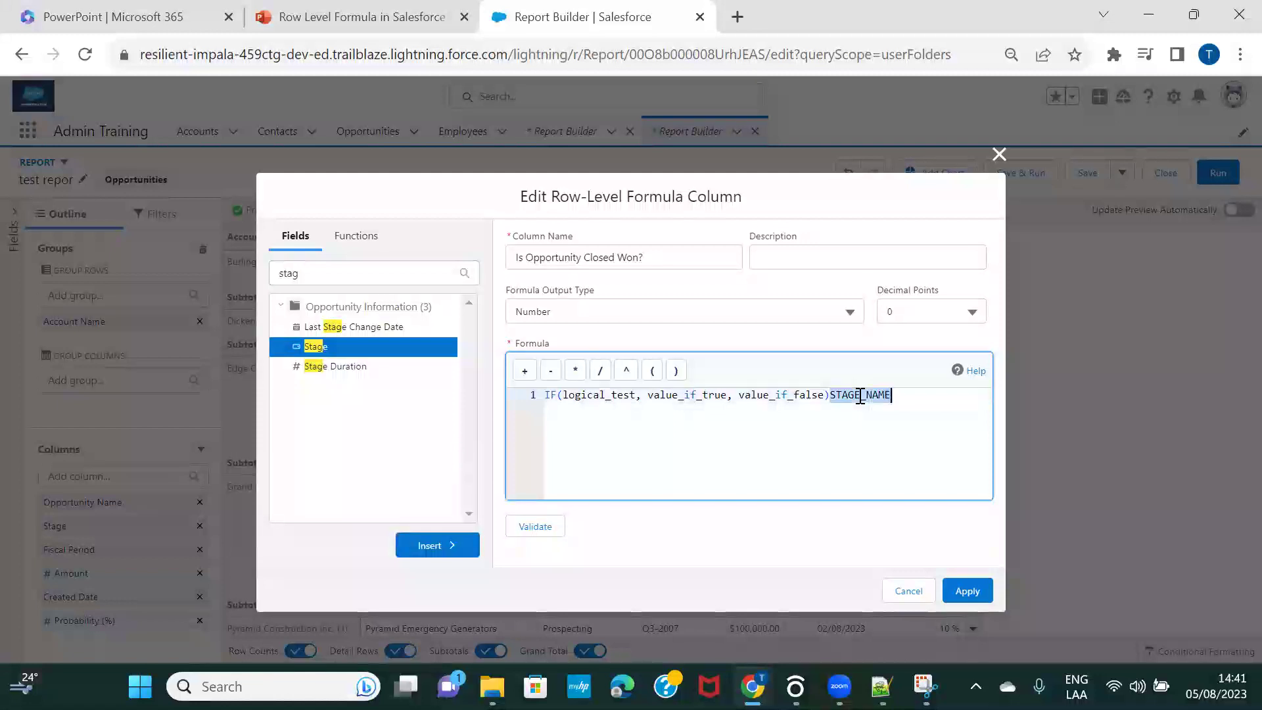
{"action": "key", "text": "ctrl+x"}
{"action": "double_click", "coordinate": [611, 395]}
{"action": "key", "text": "ctrl+v"}
{"action": "type", "text": "="}
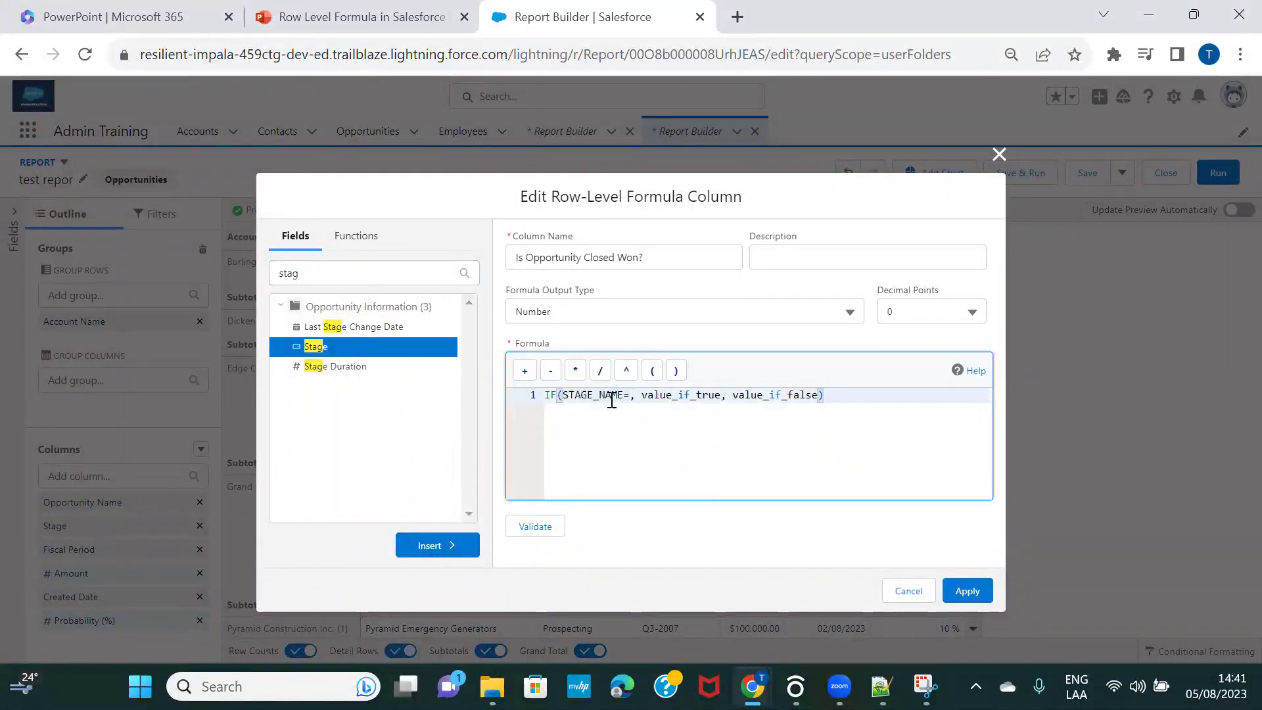
{"action": "key", "text": "alt+shift"}
{"action": "type", "text": "\""}
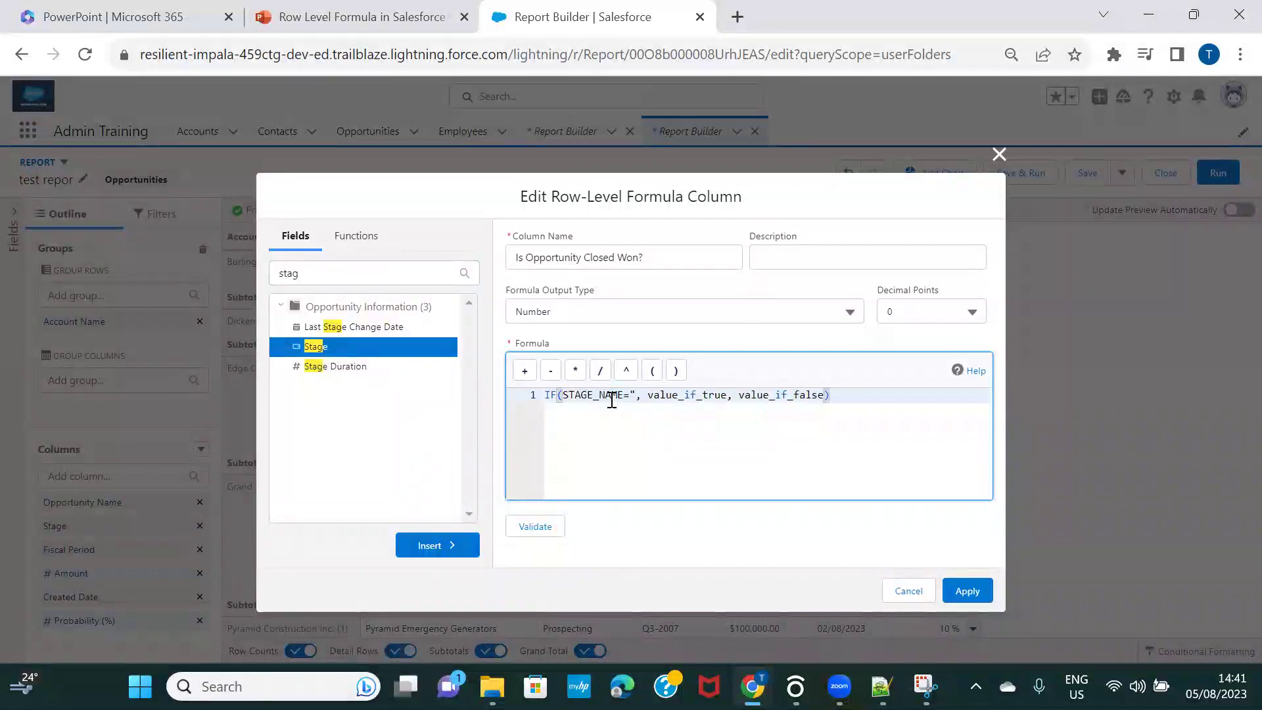
{"action": "type", "text": "Closed W"}
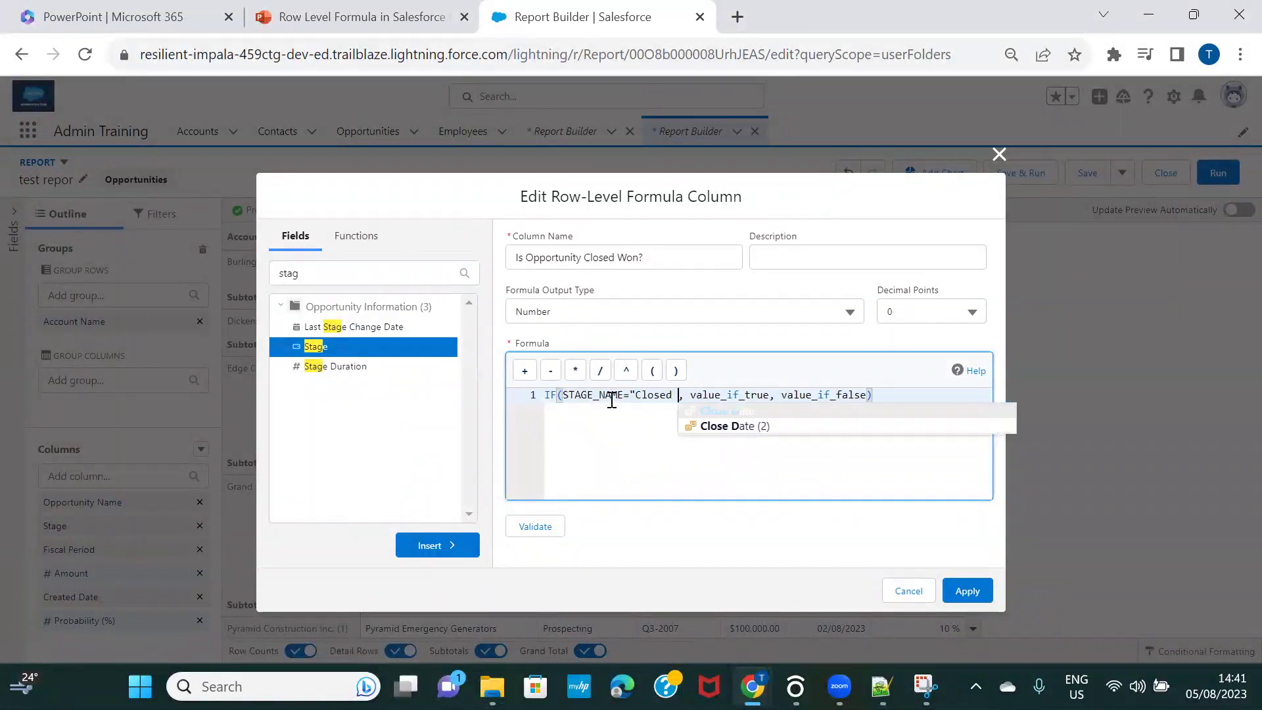
{"action": "type", "text": "on\""}
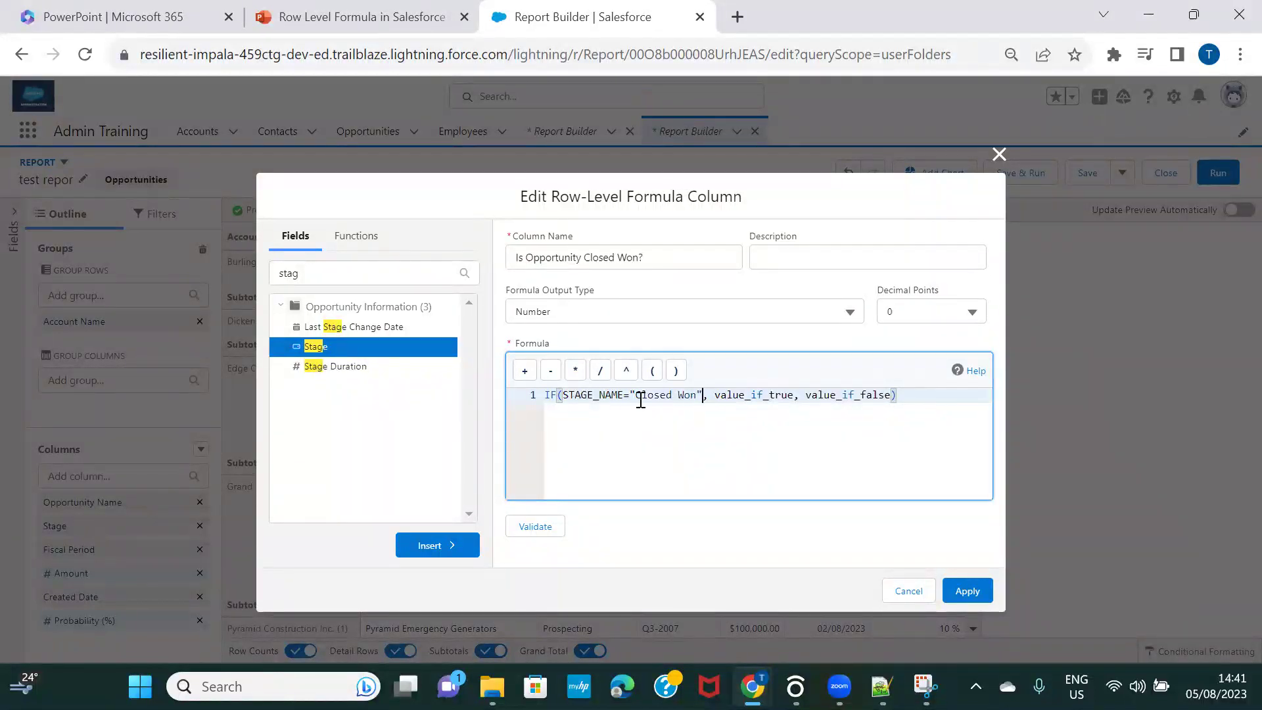
{"action": "double_click", "coordinate": [763, 397]}
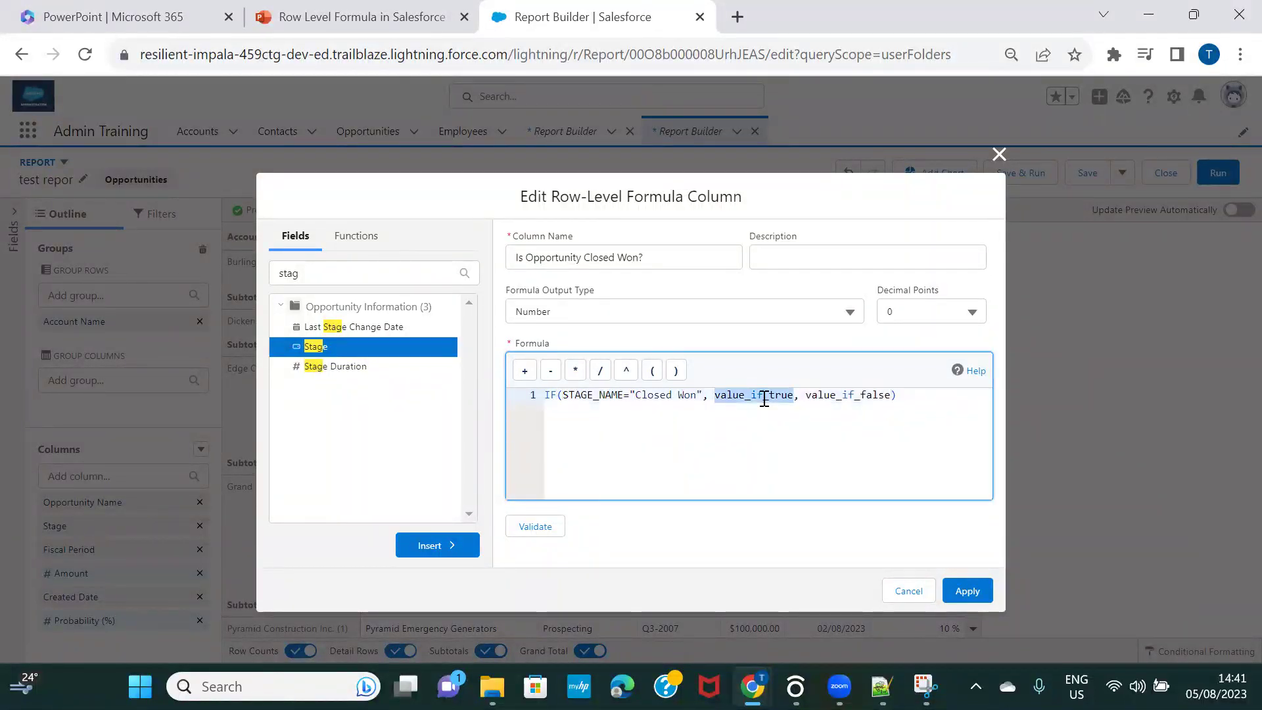
{"action": "type", "text": "1"}
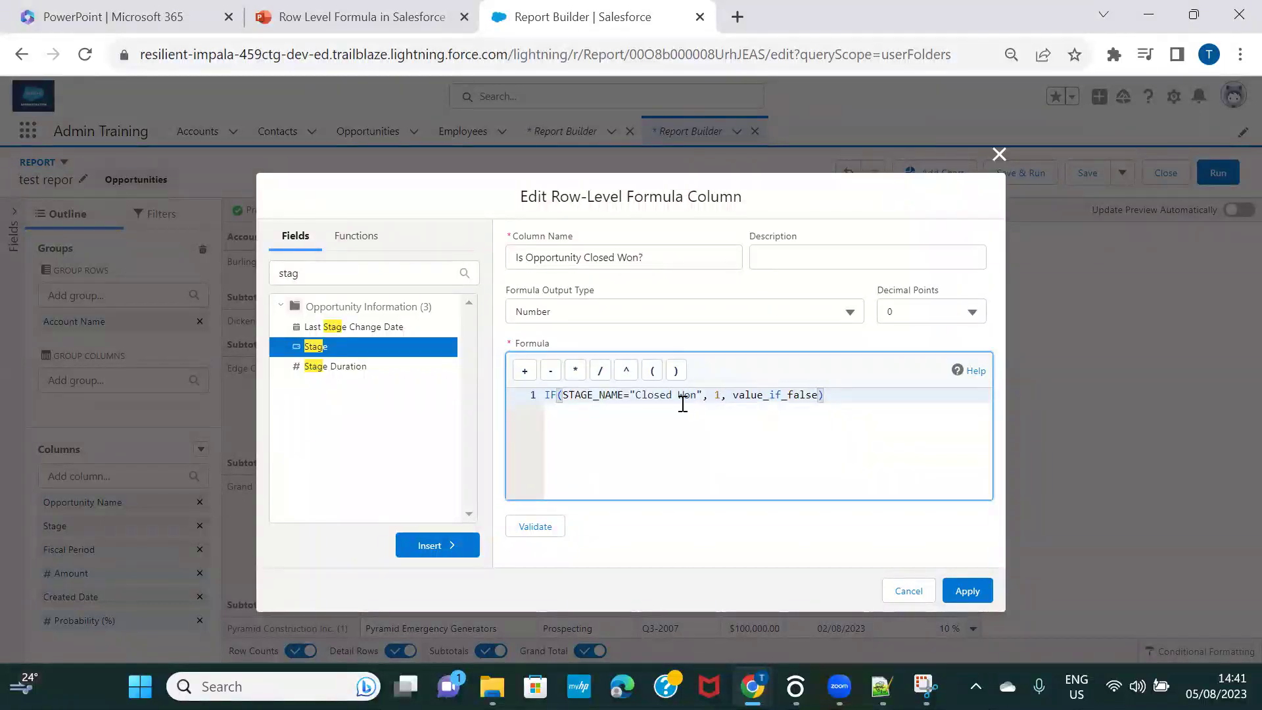
{"action": "double_click", "coordinate": [782, 397]}
{"action": "type", "text": "0"}
{"action": "left_click", "coordinate": [525, 534]}
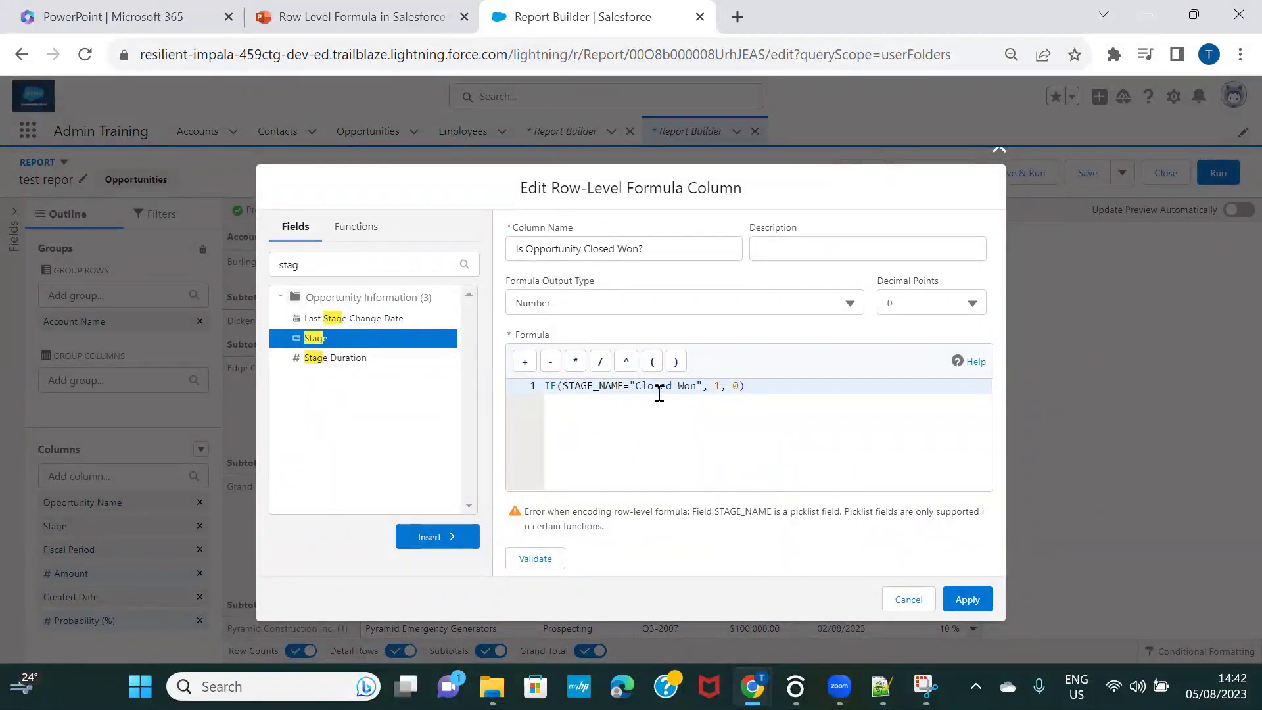
Wrap STAGE_NAME in Text() so the formula validates as IF(Text(STAGE_NAME)="Closed Won", 1, 0).
{"action": "double_click", "coordinate": [563, 390]}
{"action": "type", "text": "Text*"}
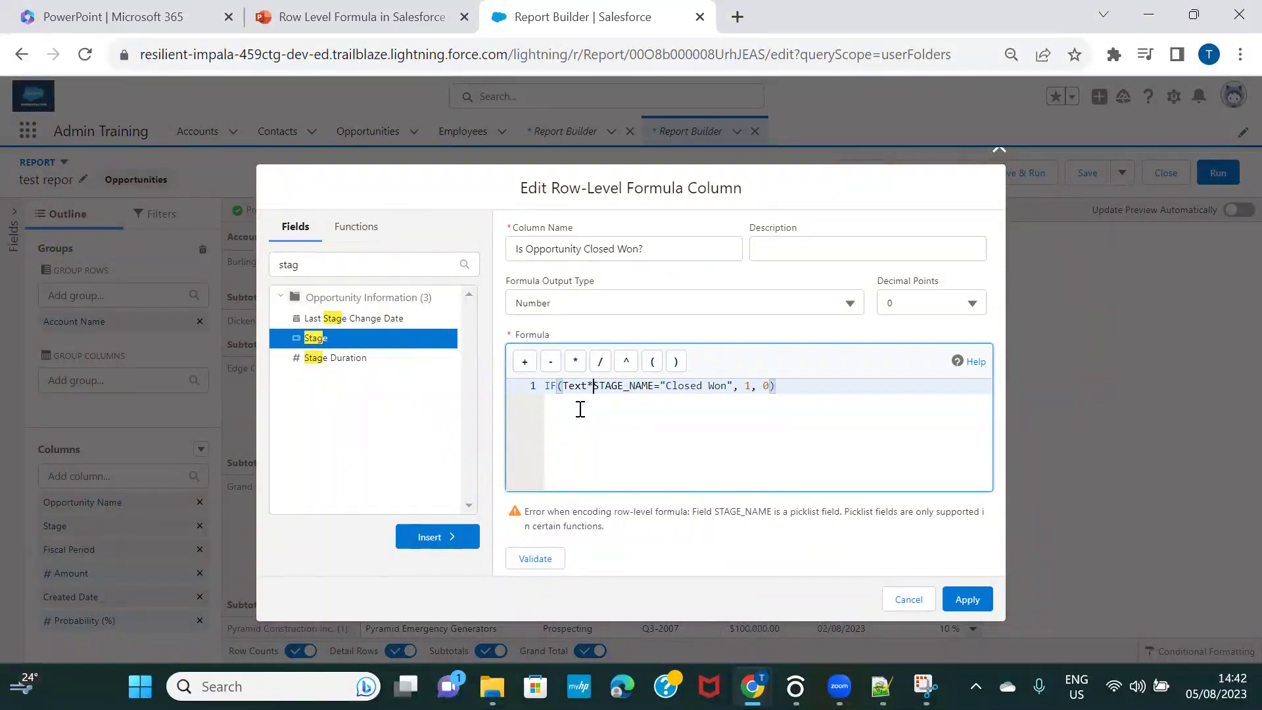
{"action": "key", "text": "BackSpace"}
{"action": "key", "text": "alt+shift"}
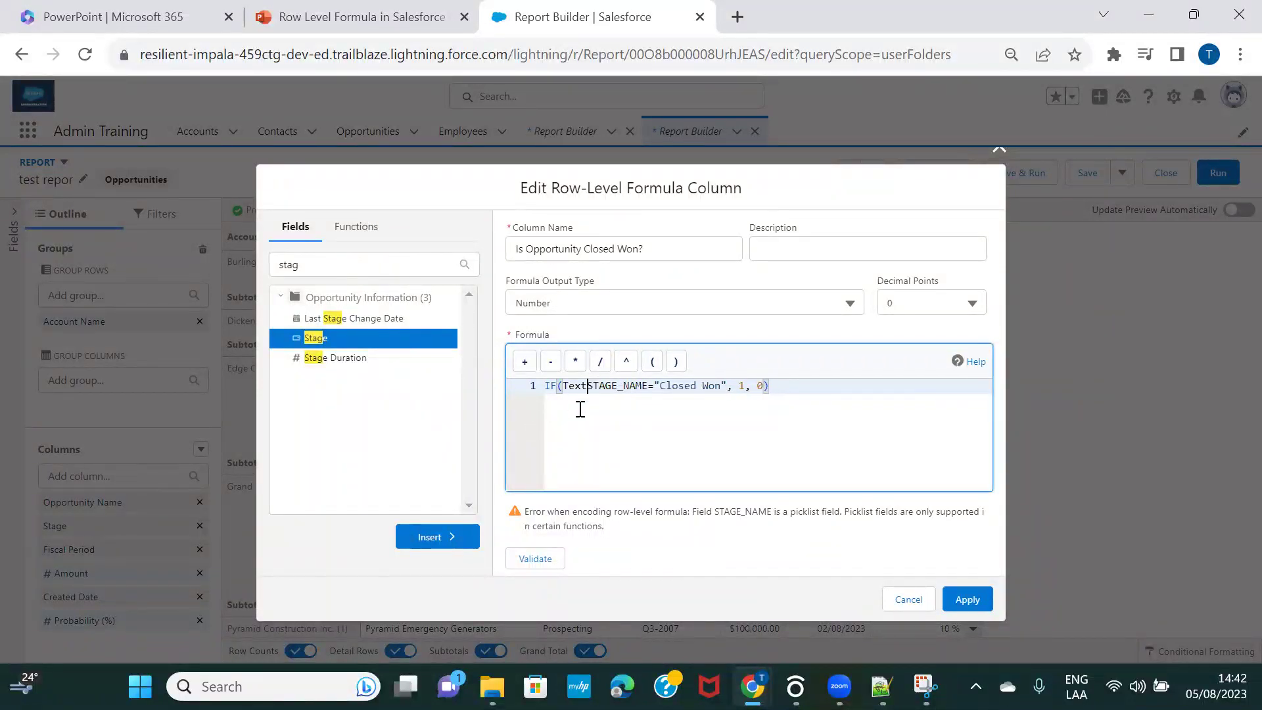
{"action": "type", "text": "("}
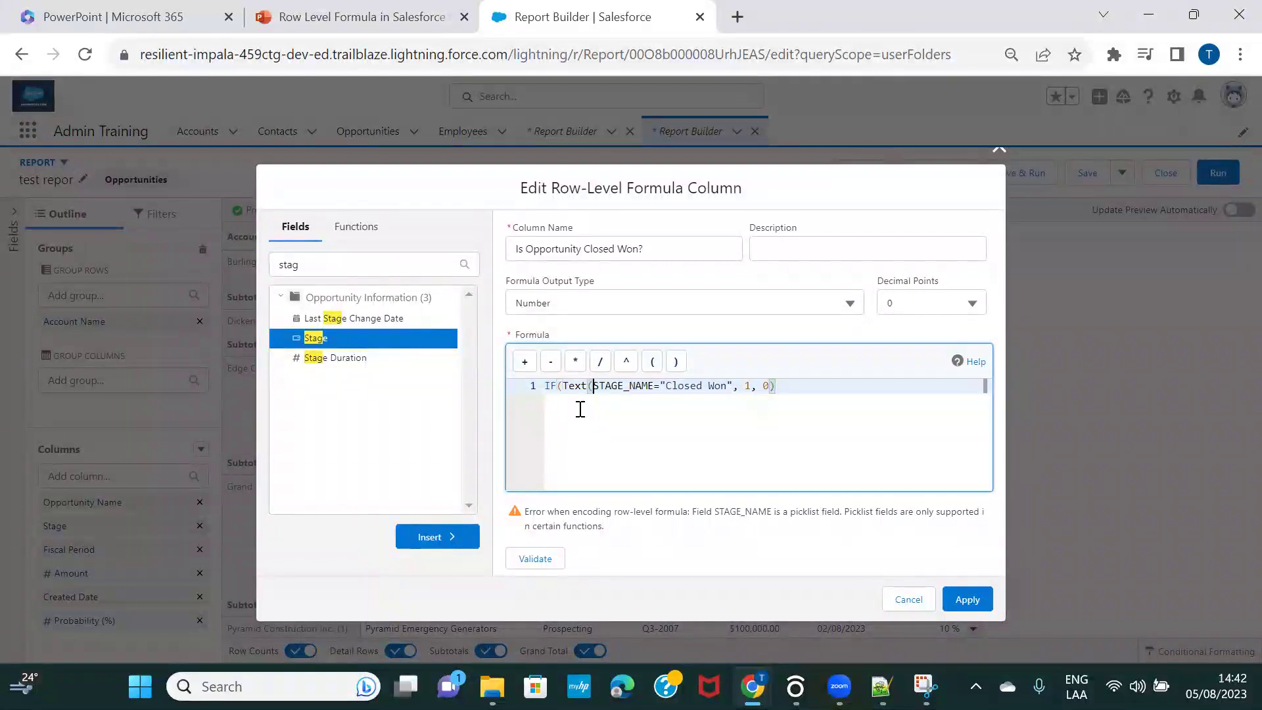
{"action": "left_click", "coordinate": [653, 386]}
{"action": "type", "text": ")"}
{"action": "left_click", "coordinate": [527, 560]}
Apply the formula column and refresh the preview to show 1 for Closed Won, 0 otherwise.
{"action": "left_click", "coordinate": [968, 591]}
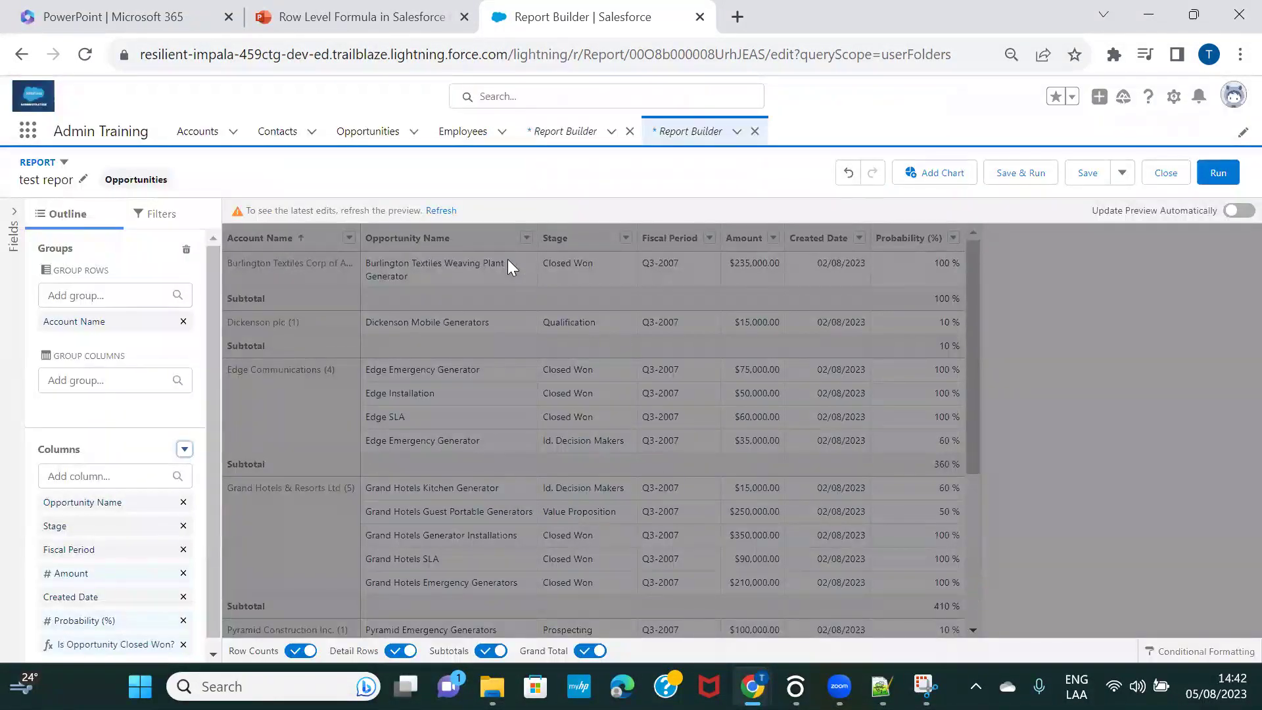
{"action": "left_click", "coordinate": [441, 211]}
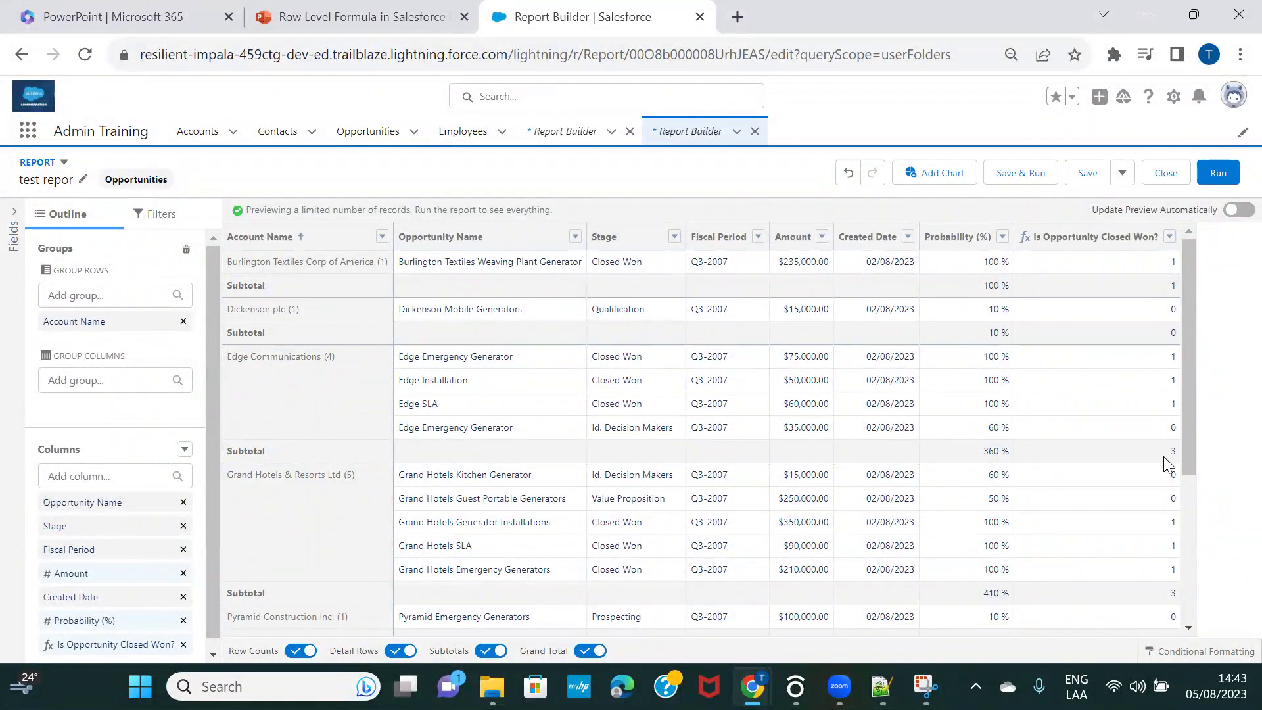
{"action": "scroll", "coordinate": [1164, 462], "scroll_direction": "down", "scroll_amount": 2}
{"action": "scroll", "coordinate": [1165, 462], "scroll_direction": "down", "scroll_amount": 2}
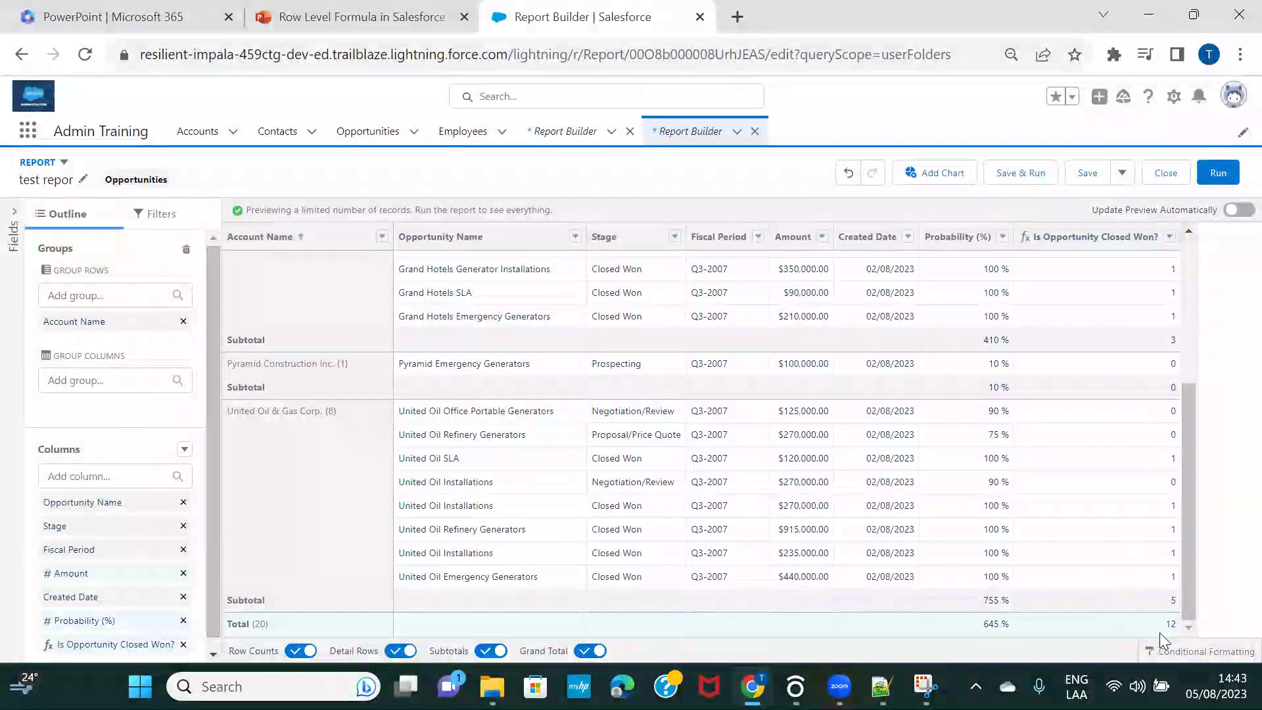
{"action": "scroll", "coordinate": [1124, 404], "scroll_direction": "up", "scroll_amount": 4}
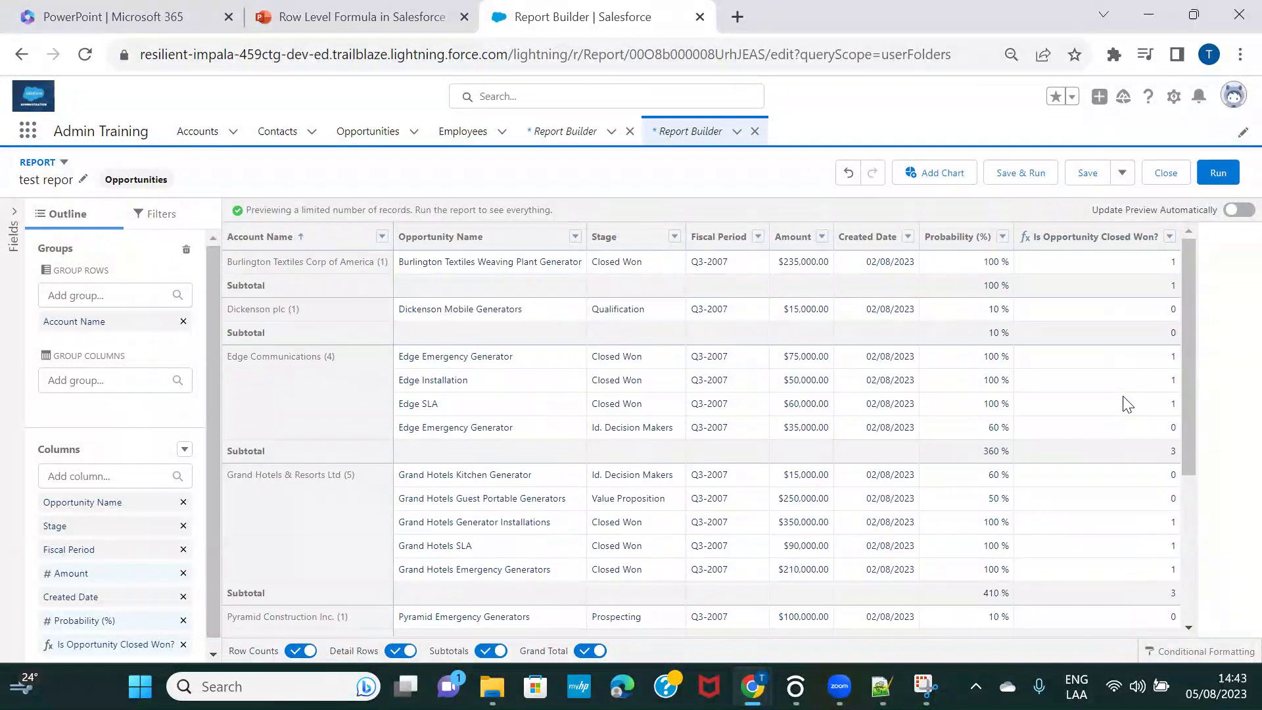
{"action": "scroll", "coordinate": [1124, 404], "scroll_direction": "down", "scroll_amount": 4}
{"action": "scroll", "coordinate": [1124, 404], "scroll_direction": "up", "scroll_amount": 4}
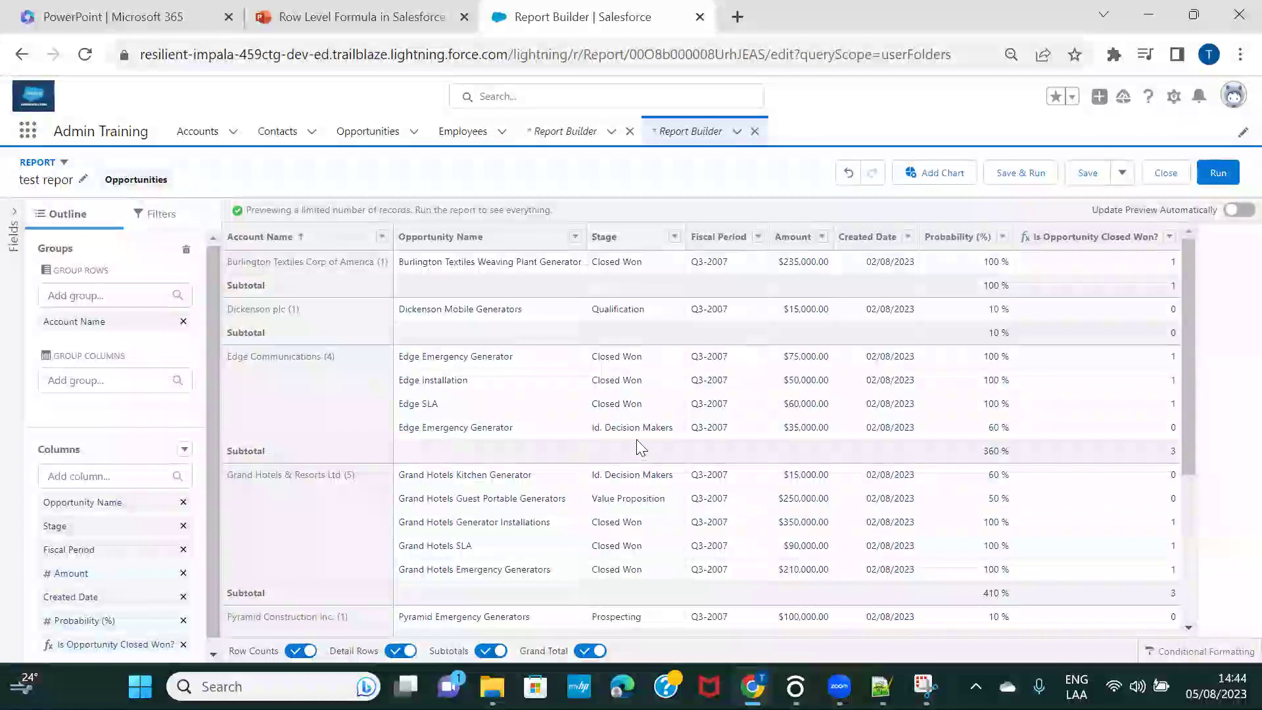
{"action": "scroll", "coordinate": [959, 439], "scroll_direction": "down", "scroll_amount": 3}
{"action": "scroll", "coordinate": [959, 440], "scroll_direction": "up", "scroll_amount": 3}
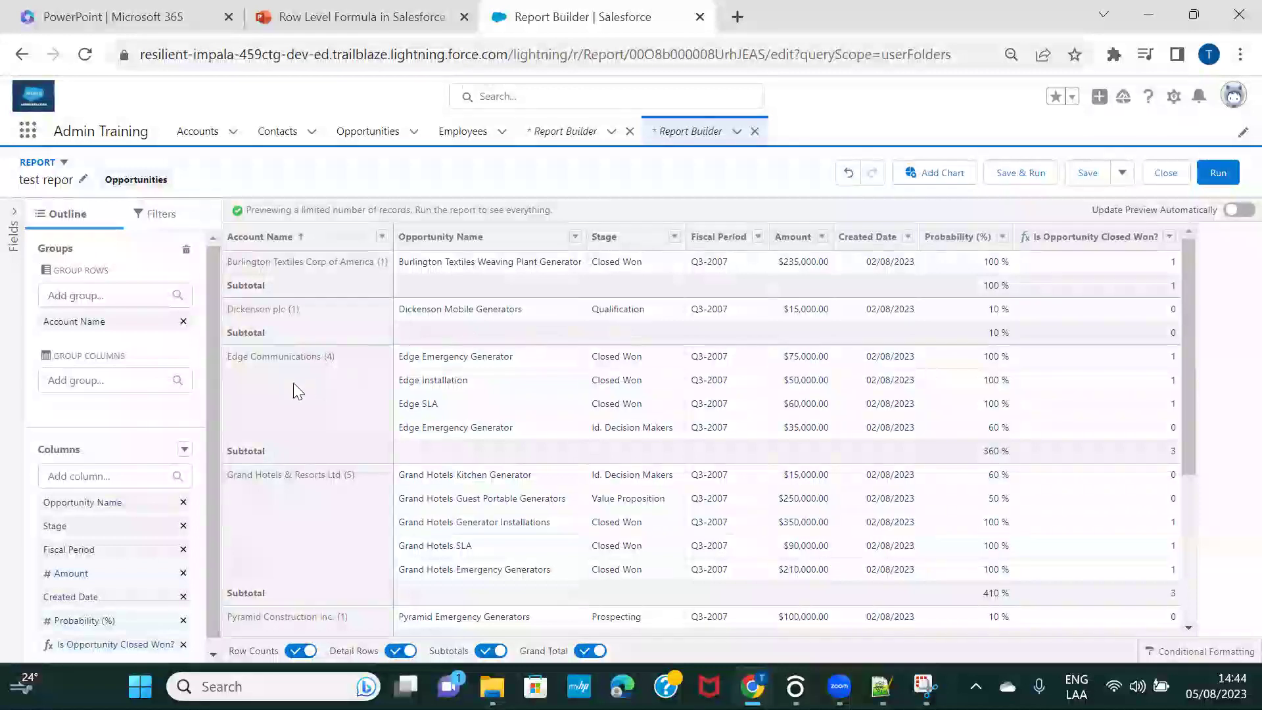
{"action": "left_click", "coordinate": [185, 450]}
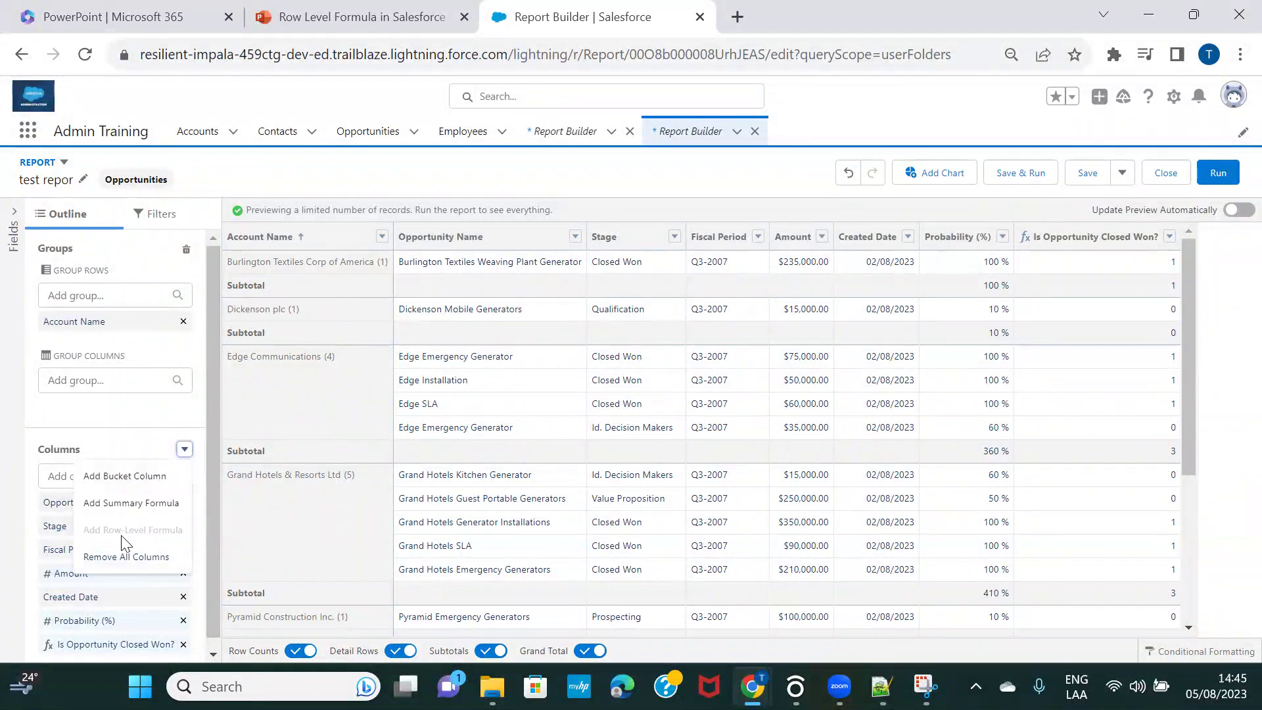
{"action": "left_click", "coordinate": [301, 419]}
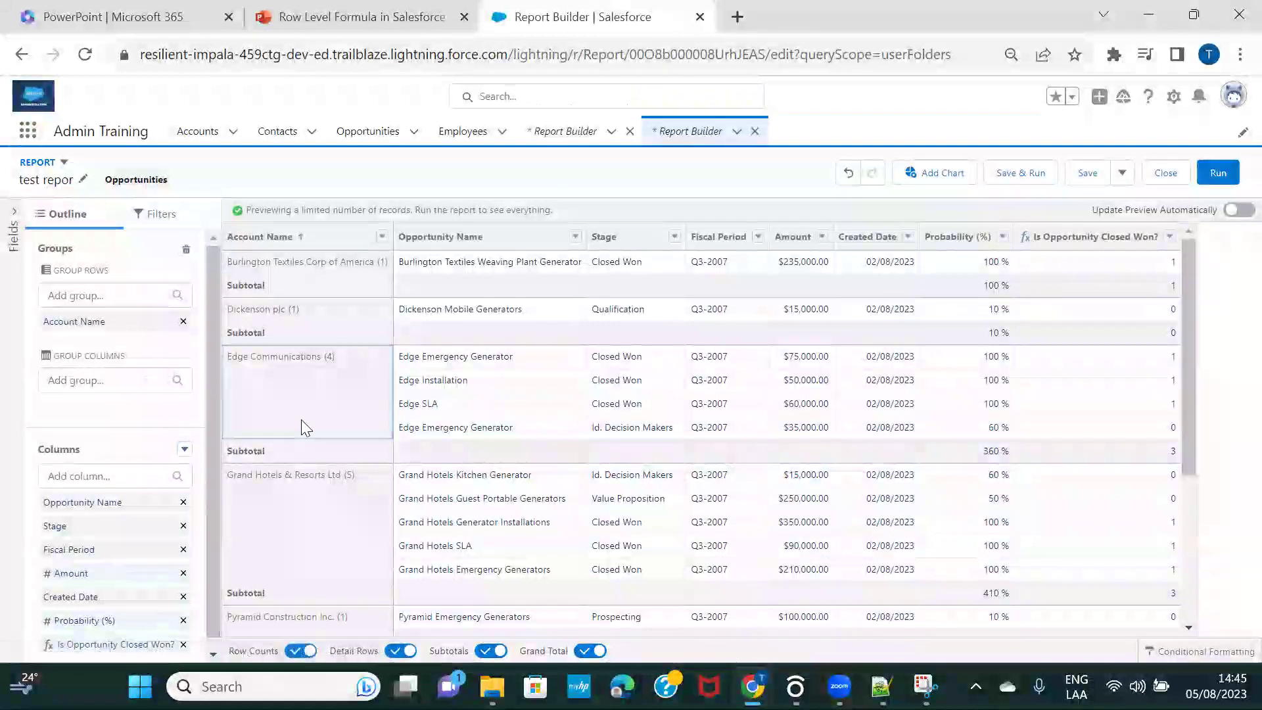